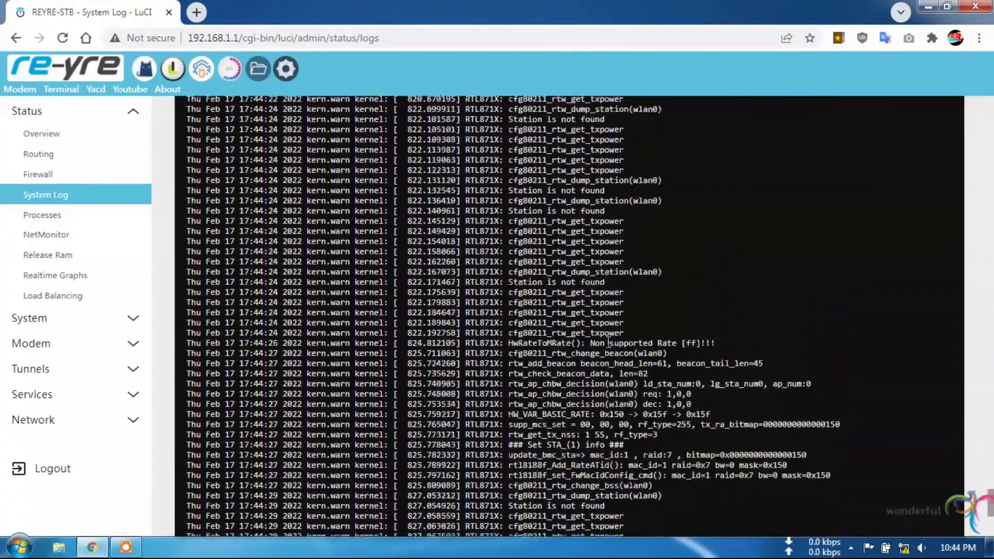
# Examine the most recent RTL871X kernel entries at the end of the system log.
pyautogui.scroll(-7, 573, 290)
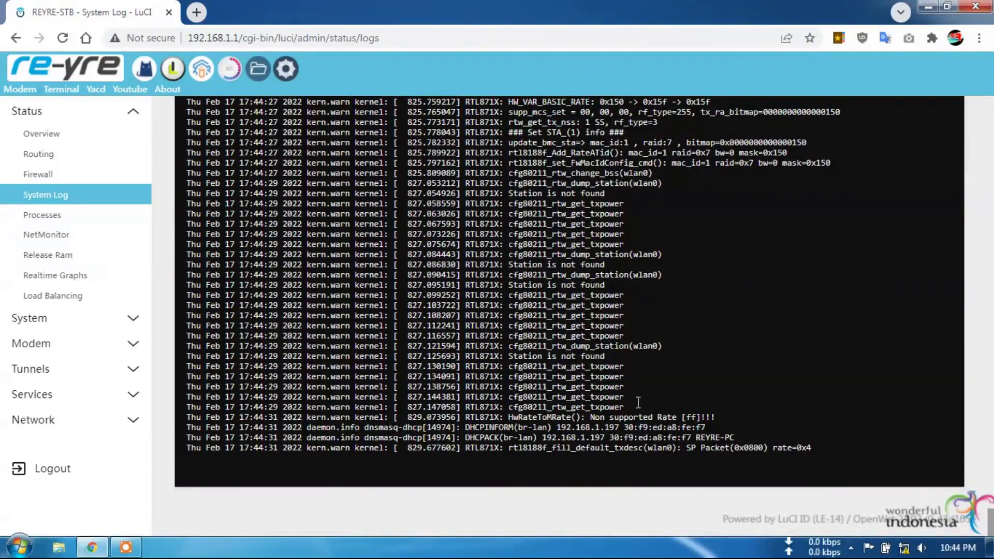
pyautogui.moveTo(631, 405); pyautogui.dragTo(482, 361)
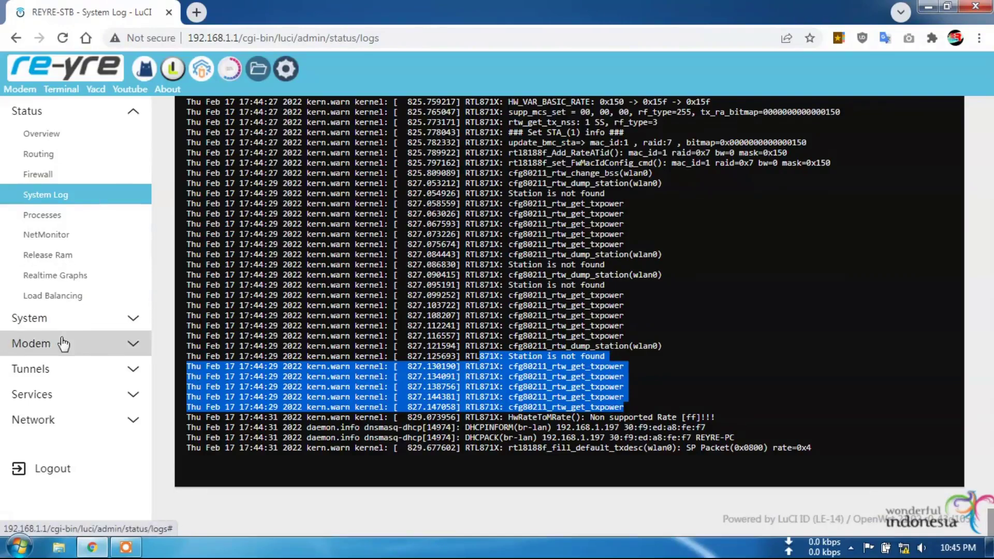
# Open the router's file explorer and go to the /etc/modules.d folder.
pyautogui.click(132, 322)
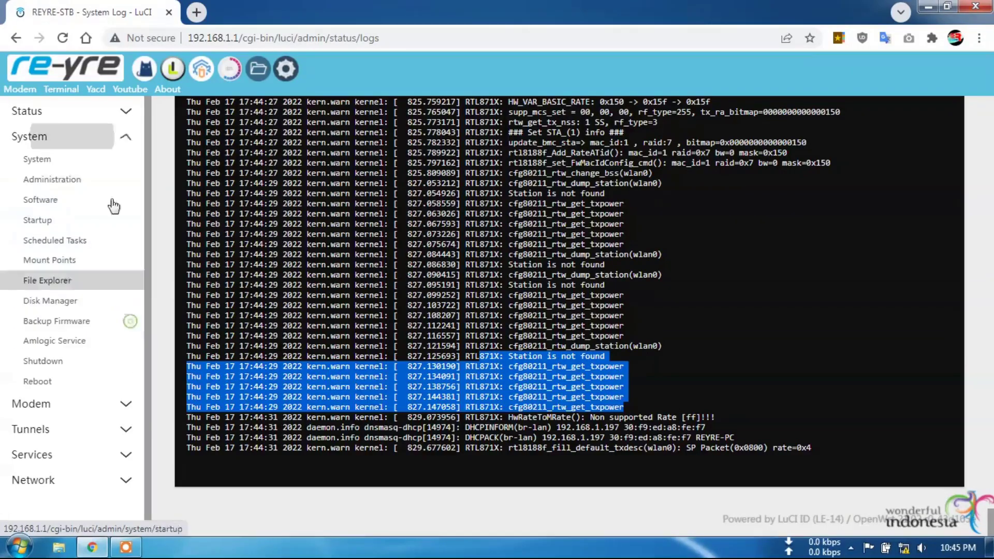
pyautogui.click(63, 285)
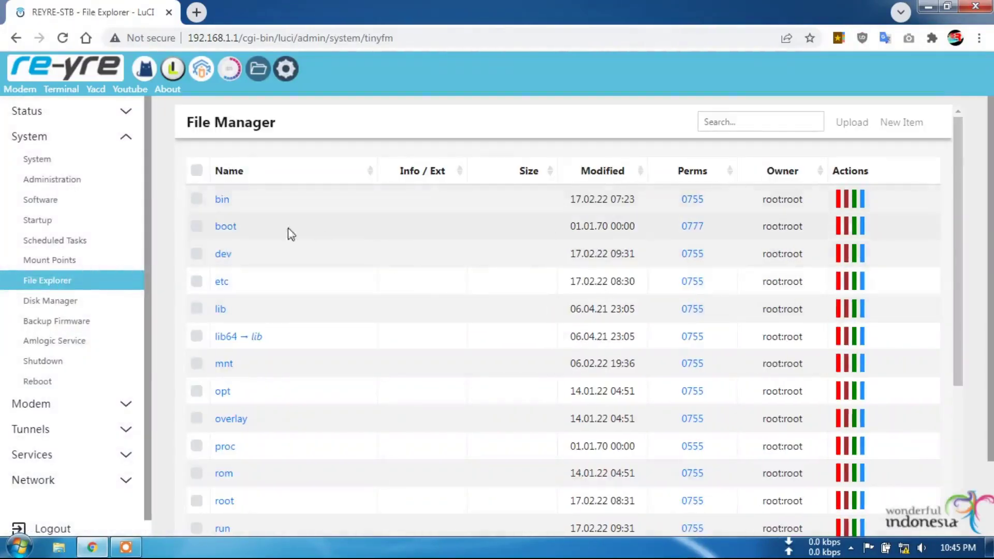
pyautogui.click(222, 284)
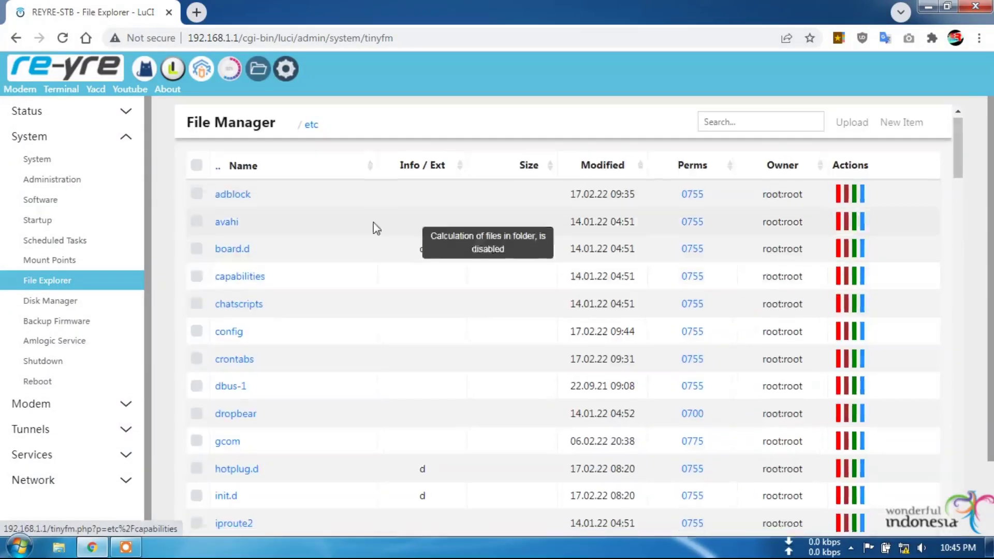
pyautogui.scroll(-7, 357, 243)
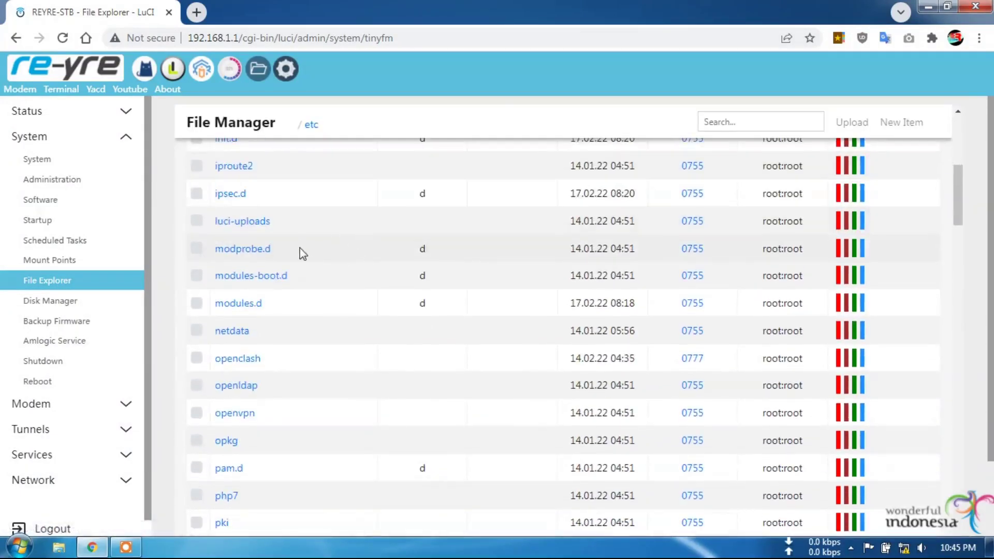
pyautogui.click(247, 306)
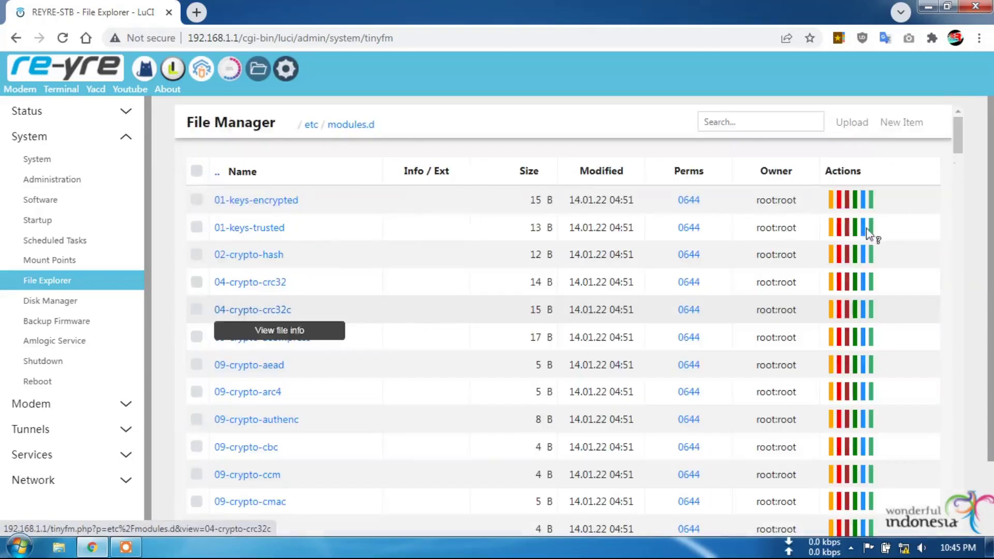
# Search the modules.d folder for 9fs and delete the 8189fs file.
pyautogui.click(729, 122)
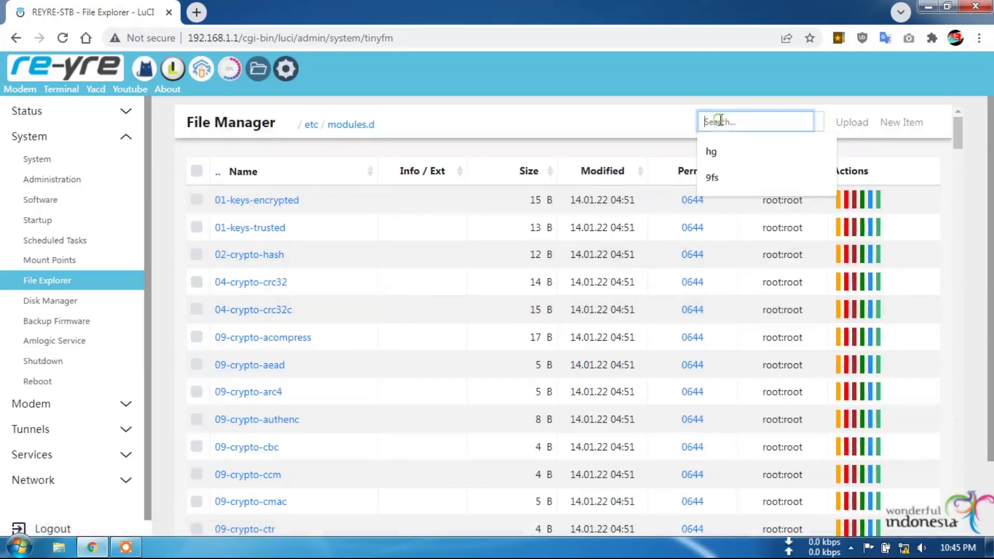
pyautogui.click(717, 179)
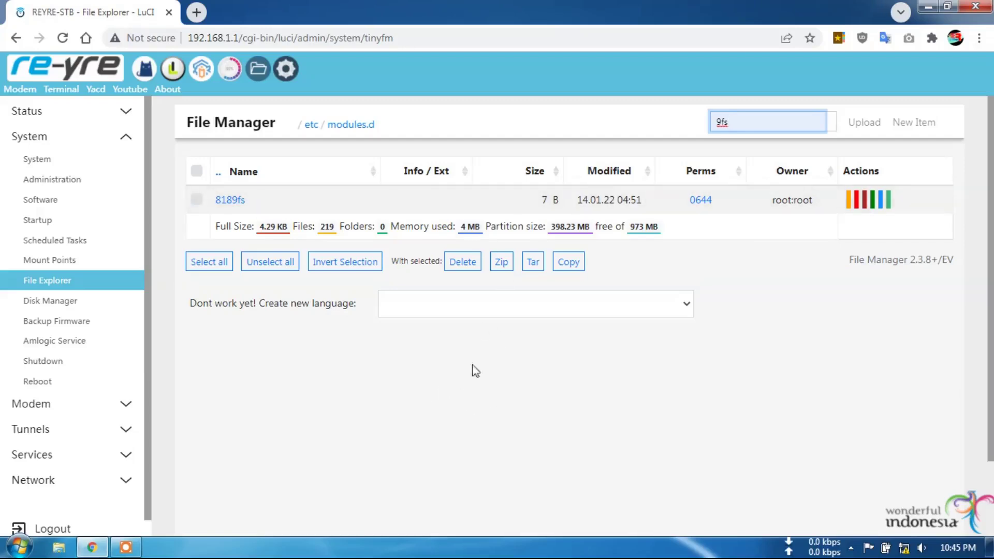
pyautogui.click(196, 199)
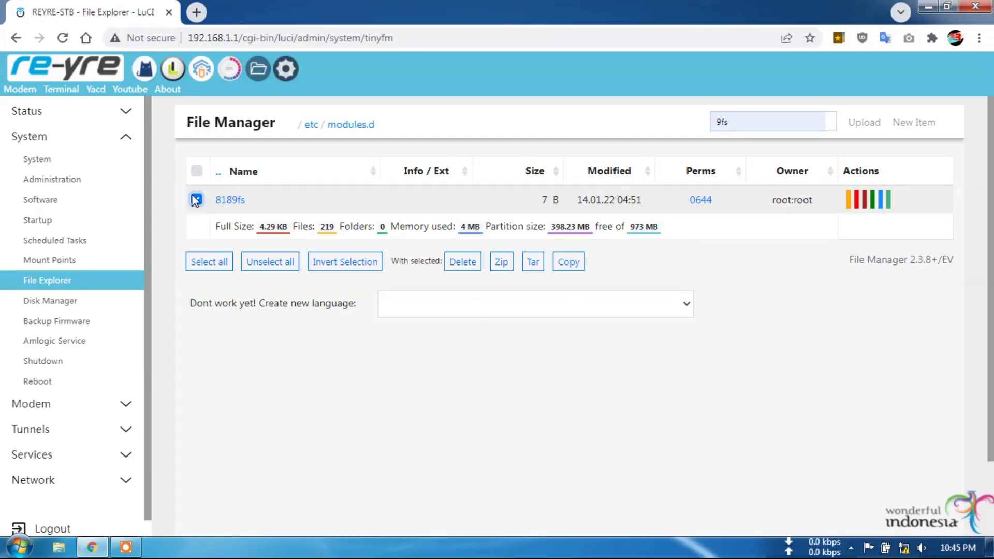
pyautogui.click(462, 263)
pyautogui.click(565, 120)
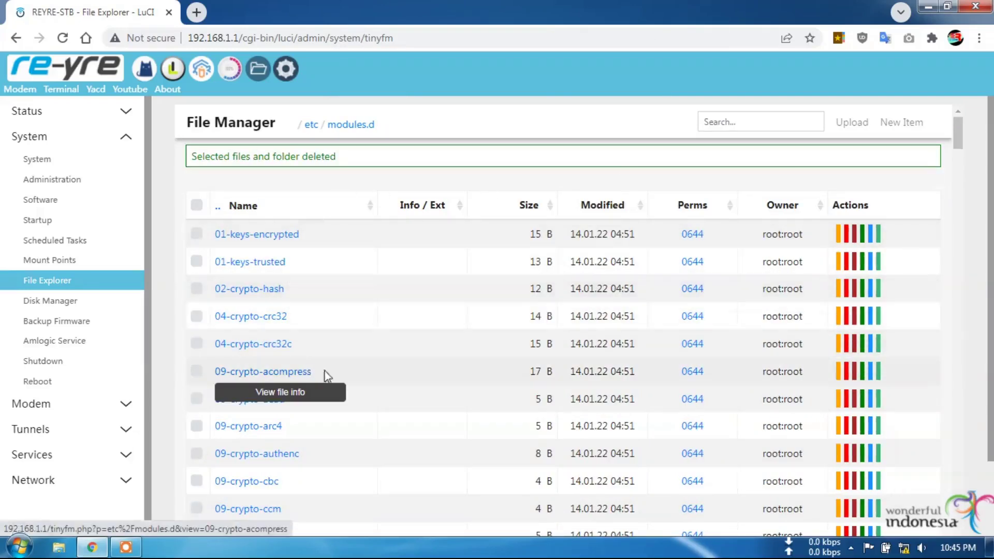
# Look through the remaining files in modules.d down to the end of the list.
pyautogui.scroll(-4, 377, 350)
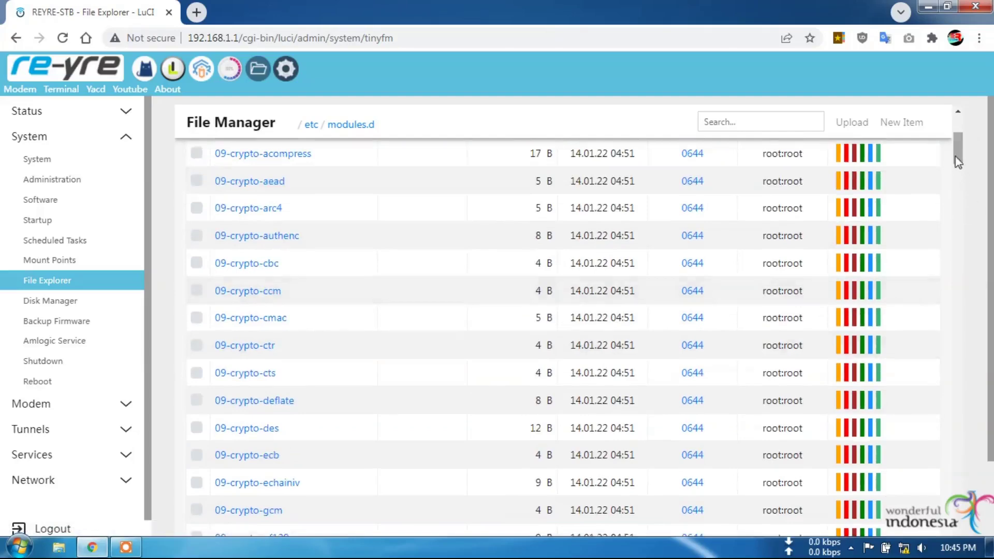
pyautogui.scroll(4, 959, 156)
pyautogui.scroll(-1, 961, 175)
pyautogui.moveTo(961, 175); pyautogui.dragTo(986, 415)
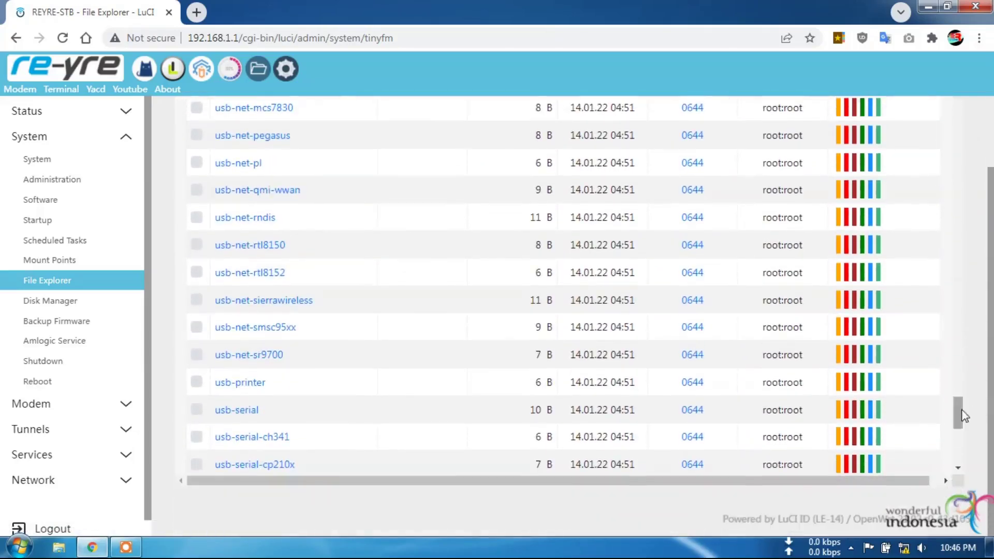
pyautogui.scroll(-5, 958, 411)
pyautogui.scroll(2, 977, 341)
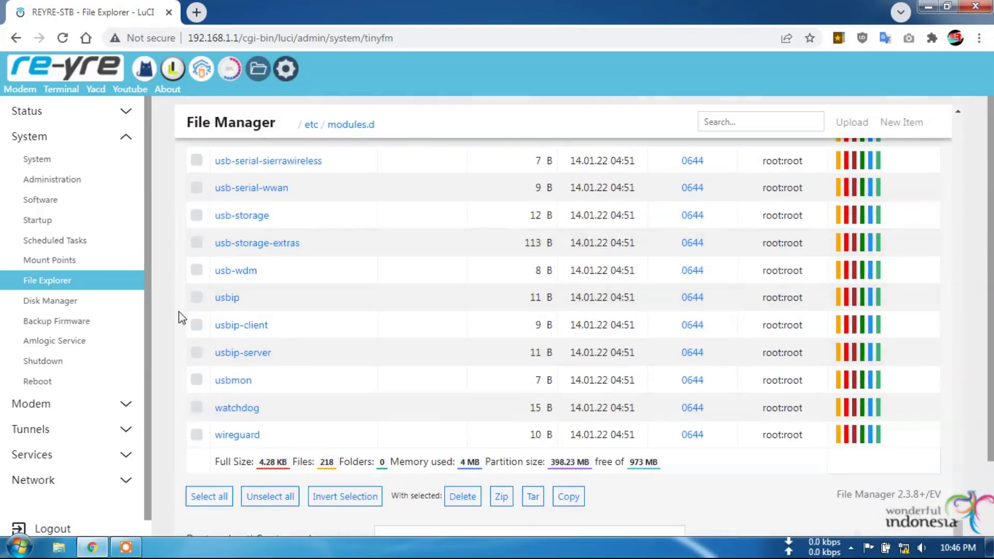
# Open the system log again and examine its newest wireless driver entries.
pyautogui.click(85, 116)
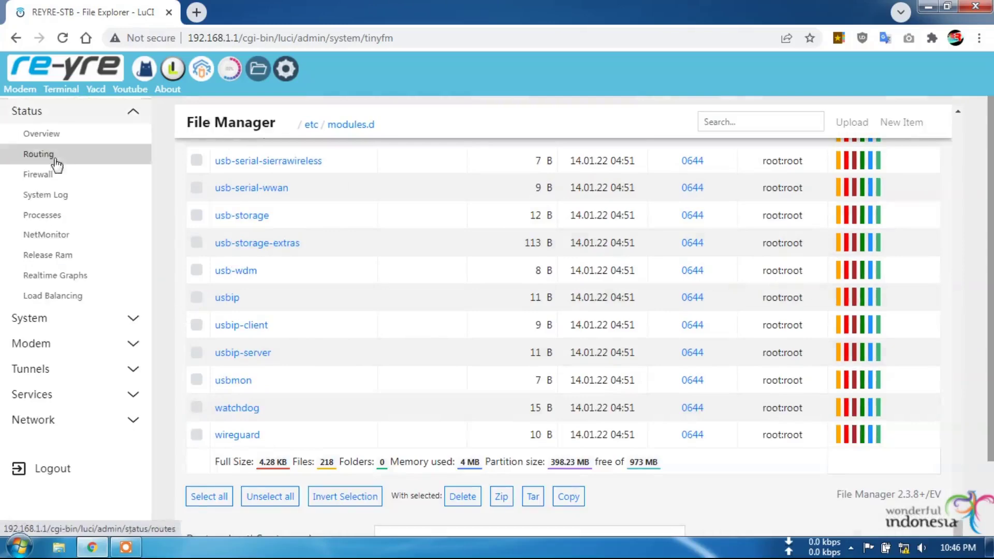
pyautogui.click(52, 194)
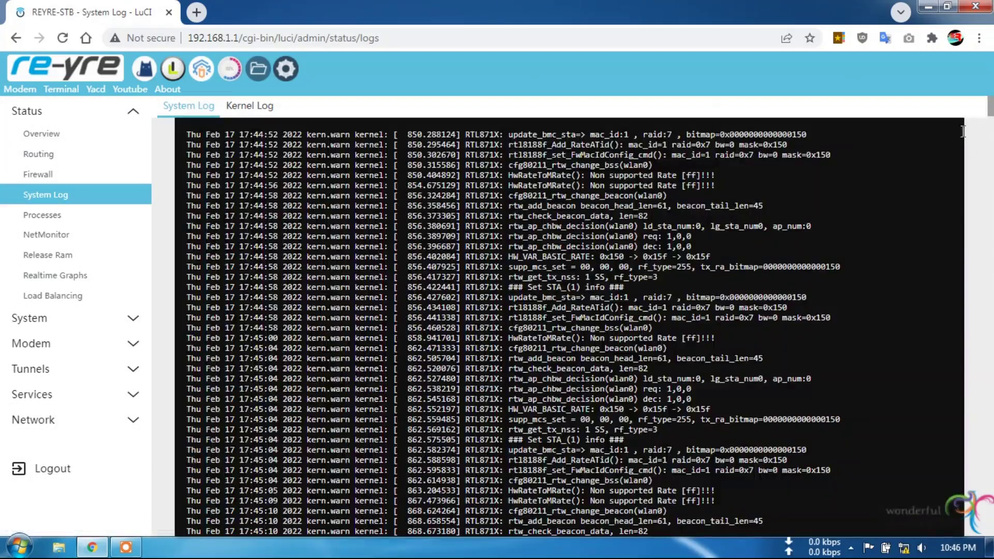
pyautogui.scroll(-15, 570, 310)
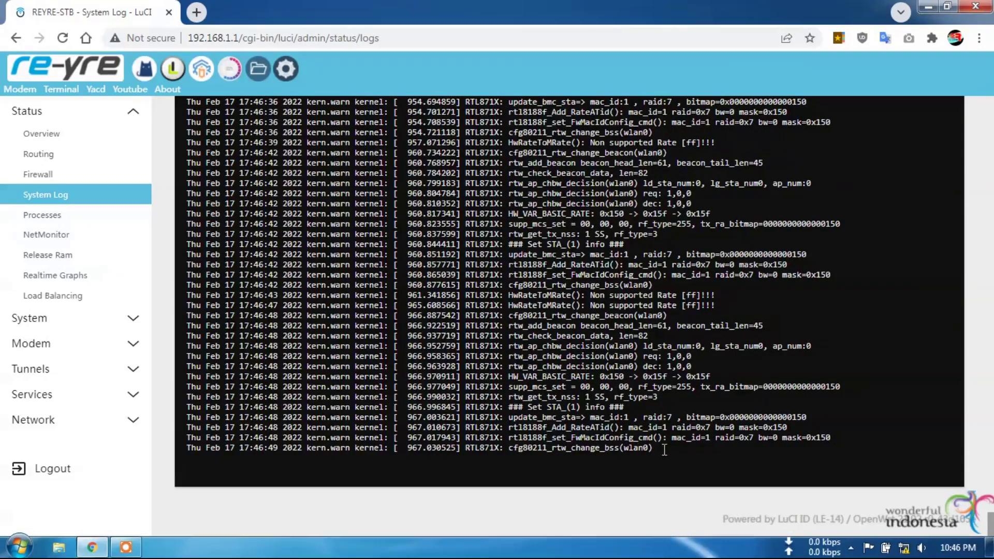
pyautogui.moveTo(664, 449); pyautogui.dragTo(561, 264)
pyautogui.click(719, 330)
# Disable Bring up on boot for the TETHERING network interface and save its settings.
pyautogui.click(287, 69)
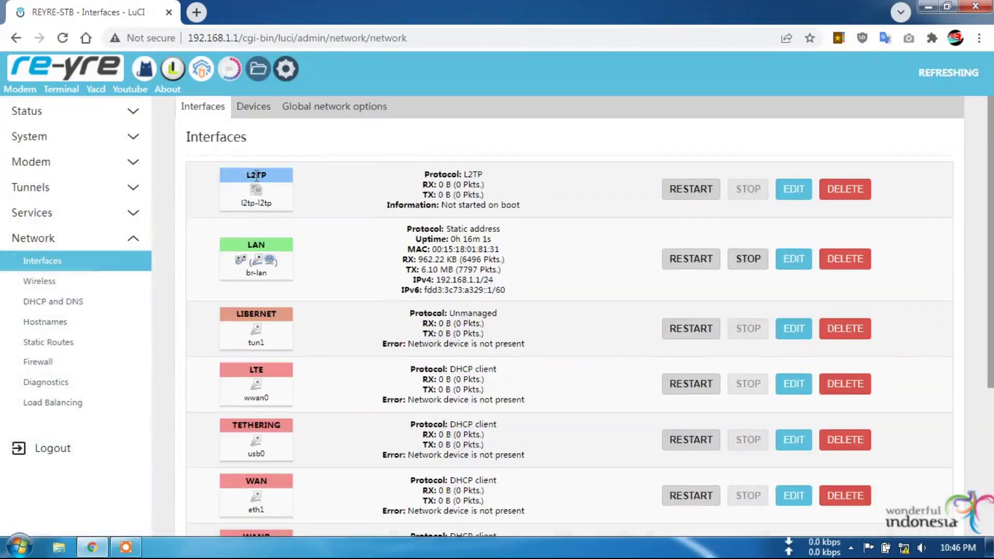
pyautogui.scroll(-3, 466, 342)
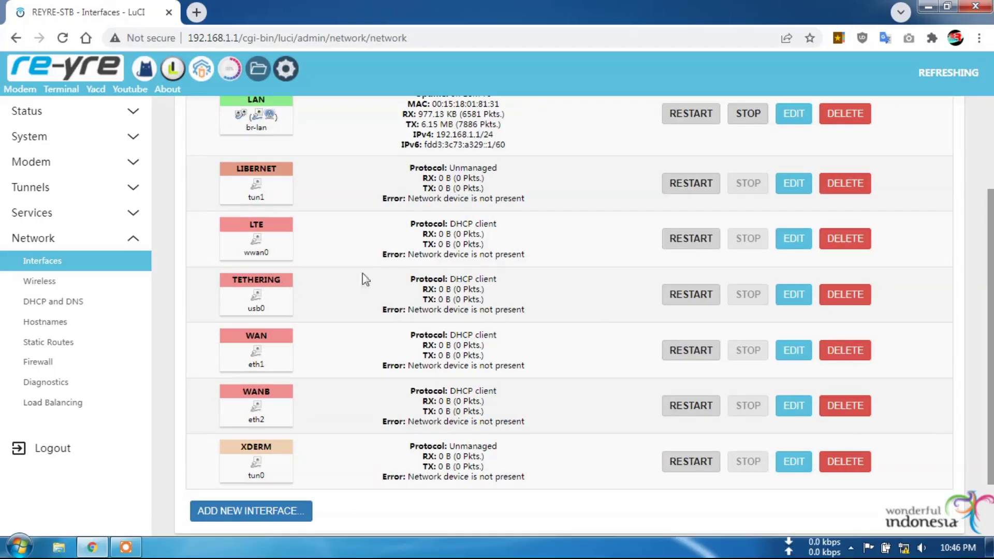
pyautogui.click(802, 300)
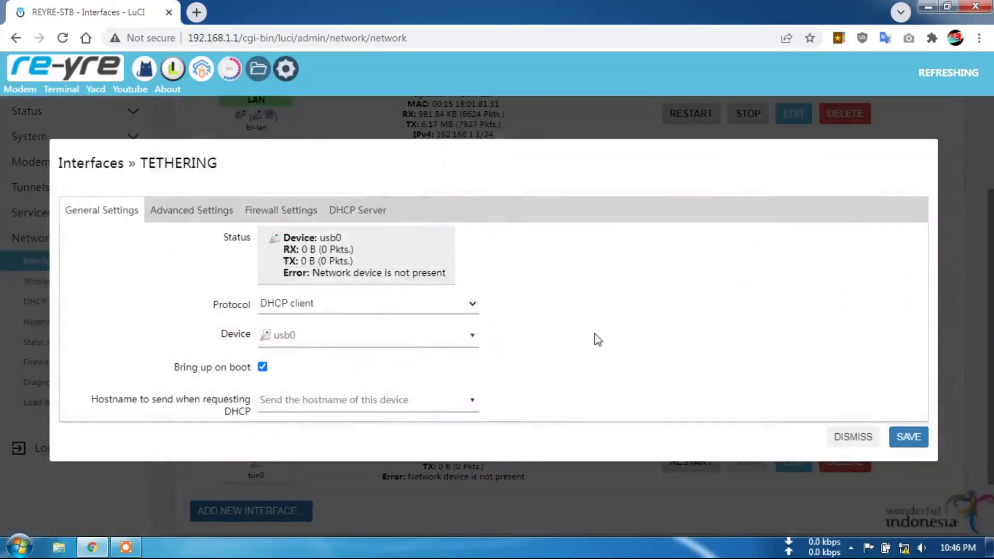
pyautogui.click(262, 367)
pyautogui.click(918, 438)
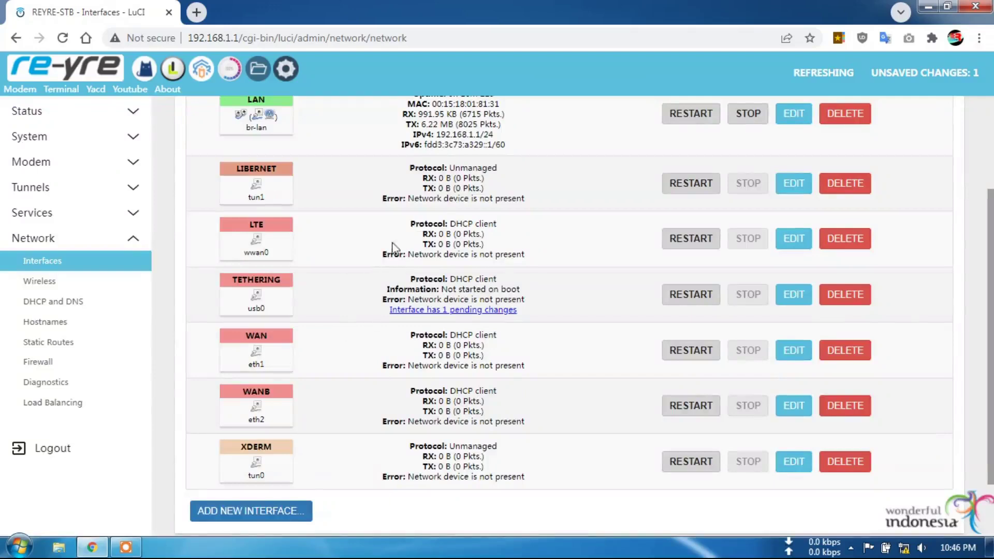
# Disable Bring up on boot for the LTE network interface and save its settings.
pyautogui.click(797, 238)
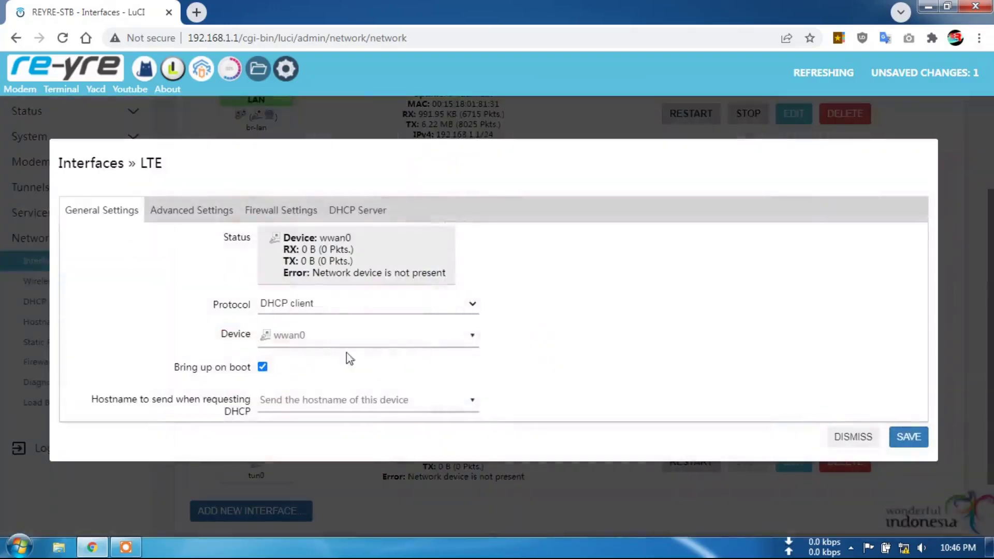
pyautogui.click(262, 367)
pyautogui.click(908, 437)
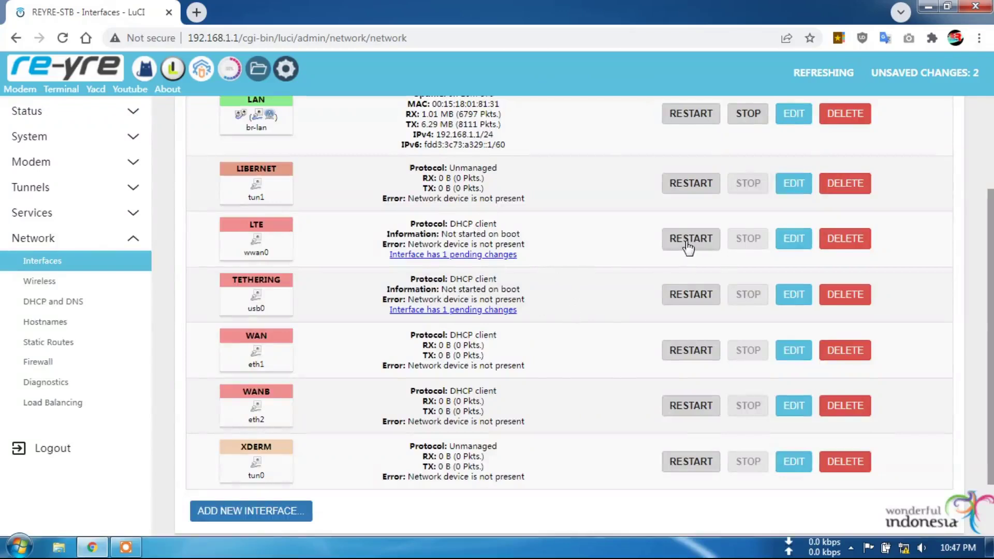
# Re-enable Bring up on boot for the LTE network interface and save its settings.
pyautogui.click(800, 241)
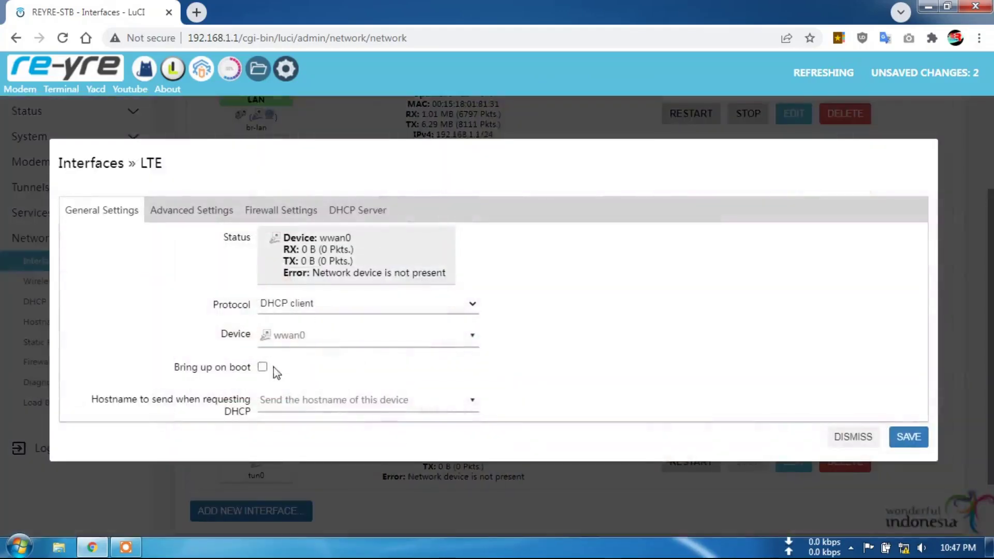
pyautogui.click(262, 367)
pyautogui.click(911, 436)
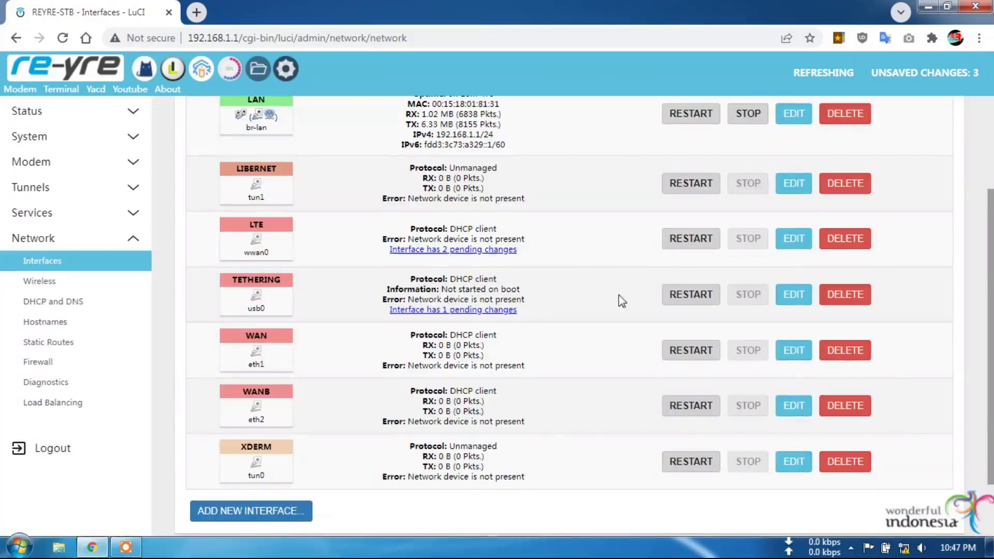
# Return to the system log and review its entries through to the latest wlan0 messages.
pyautogui.scroll(3, 611, 410)
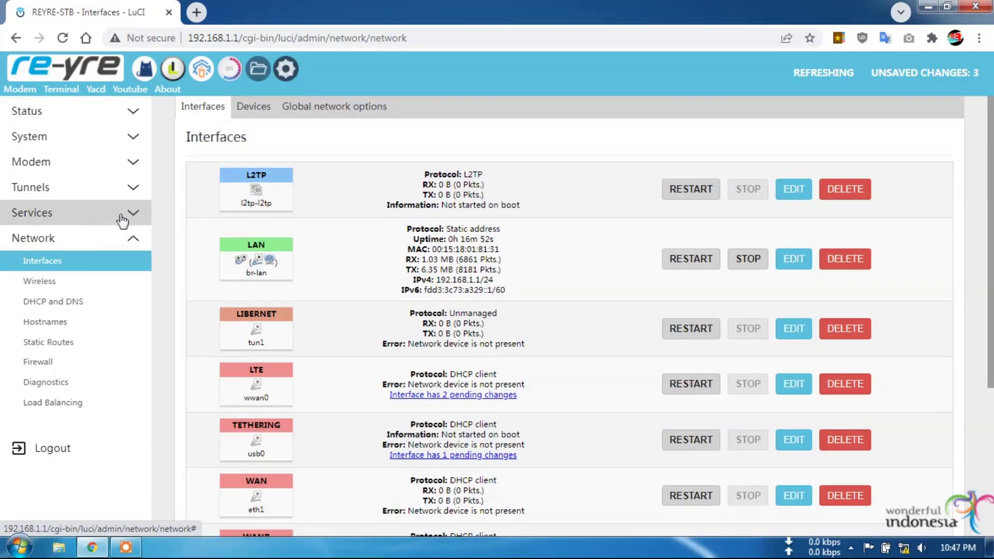
pyautogui.click(101, 111)
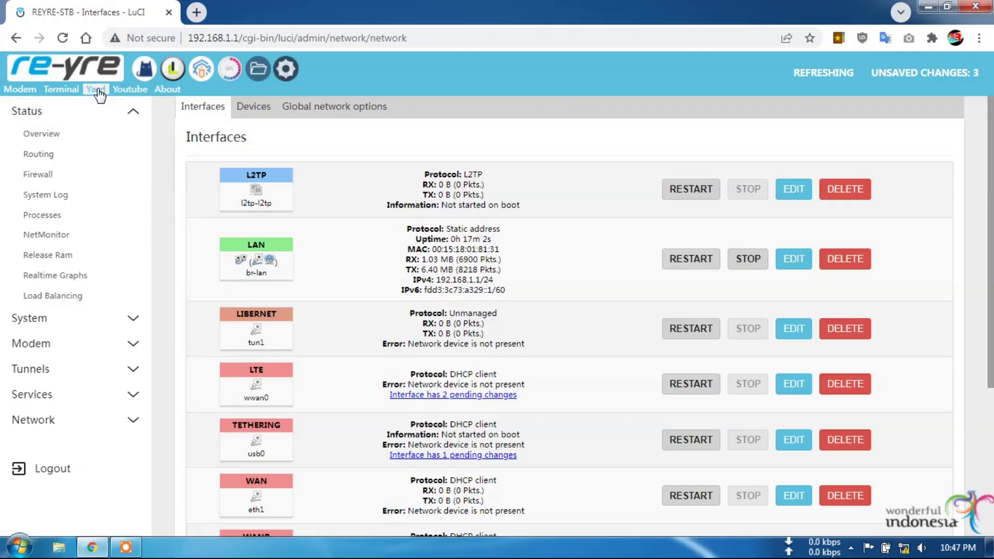
pyautogui.click(65, 202)
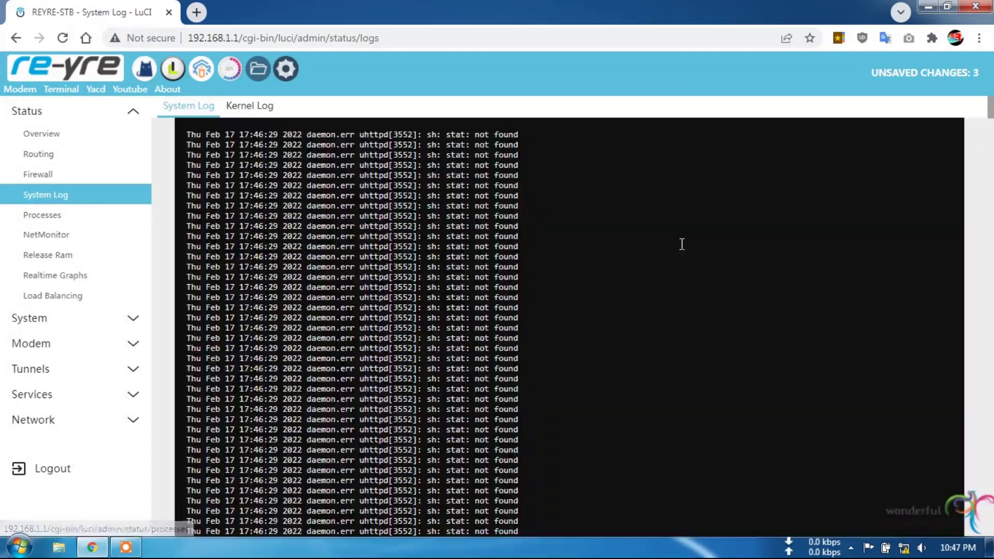
pyautogui.scroll(-15, 396, 347)
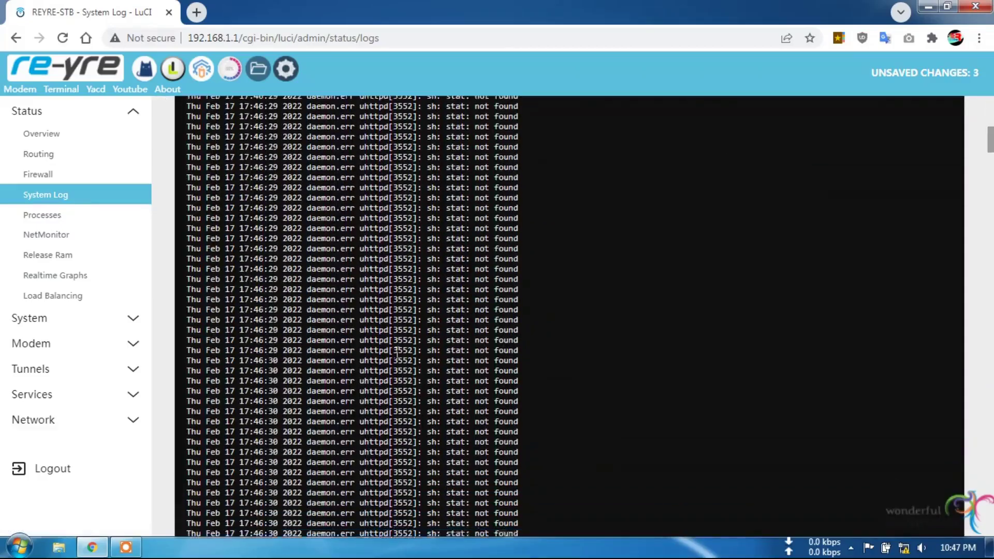
pyautogui.scroll(-15, 429, 352)
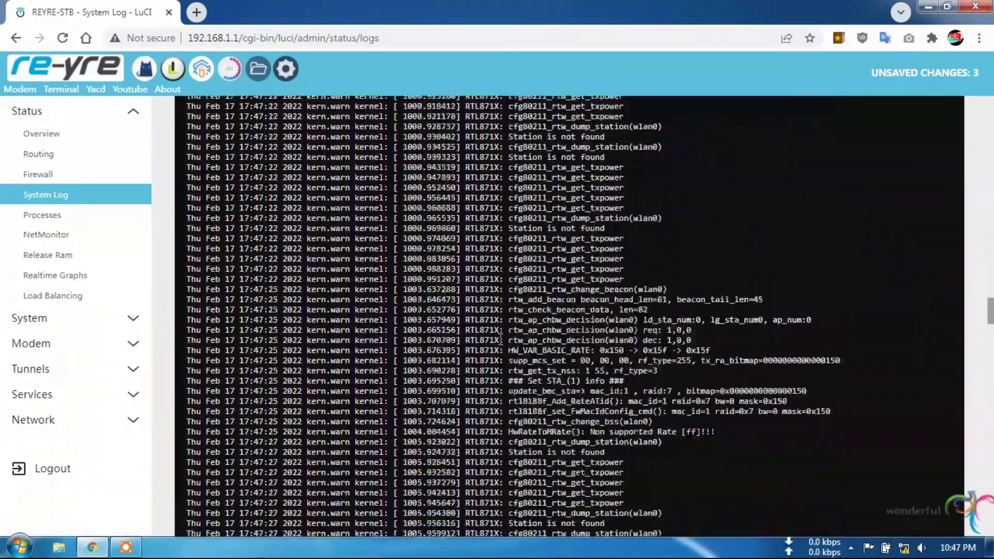
pyautogui.scroll(-10, 483, 353)
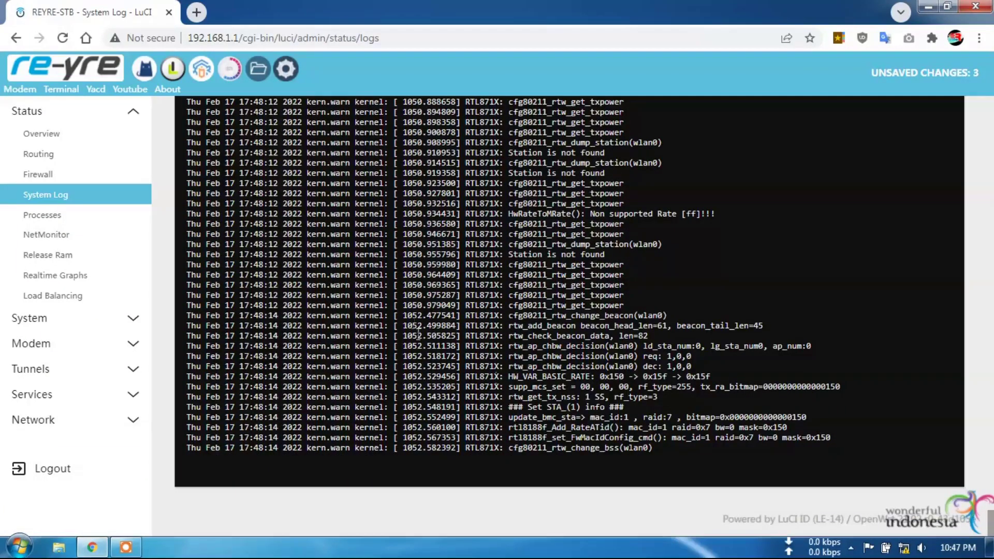
pyautogui.moveTo(661, 439); pyautogui.dragTo(464, 174)
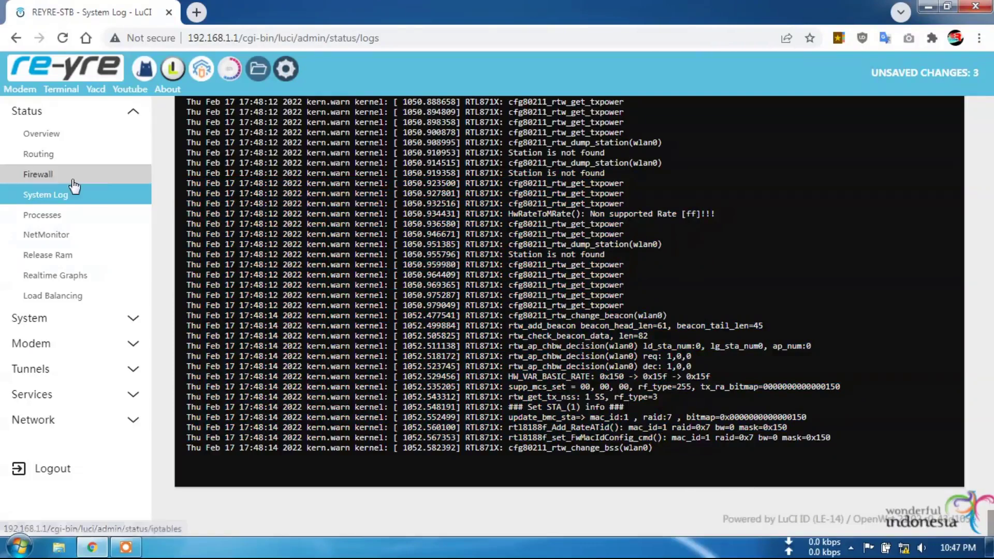
# Open the status overview and examine the router's system, memory and network information.
pyautogui.click(107, 137)
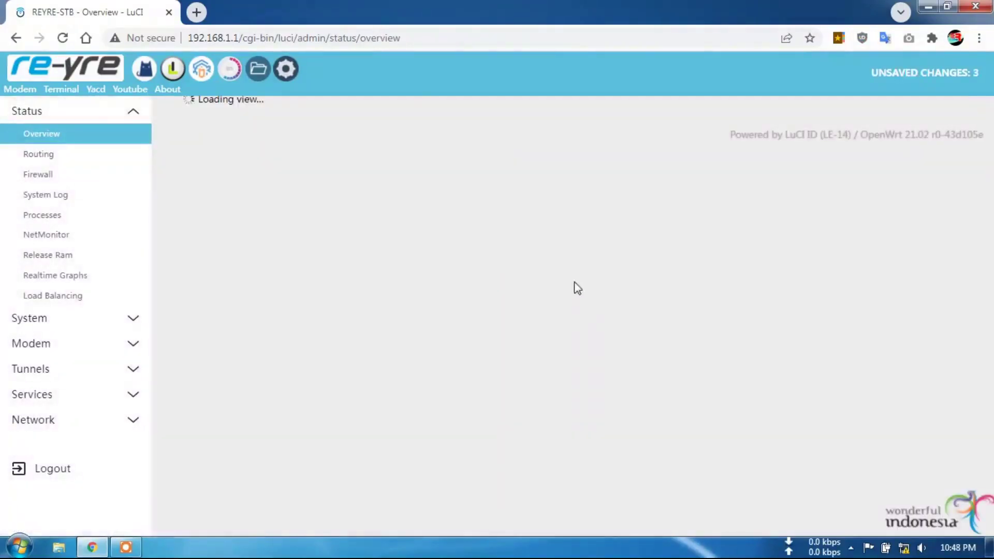
pyautogui.scroll(-10, 577, 289)
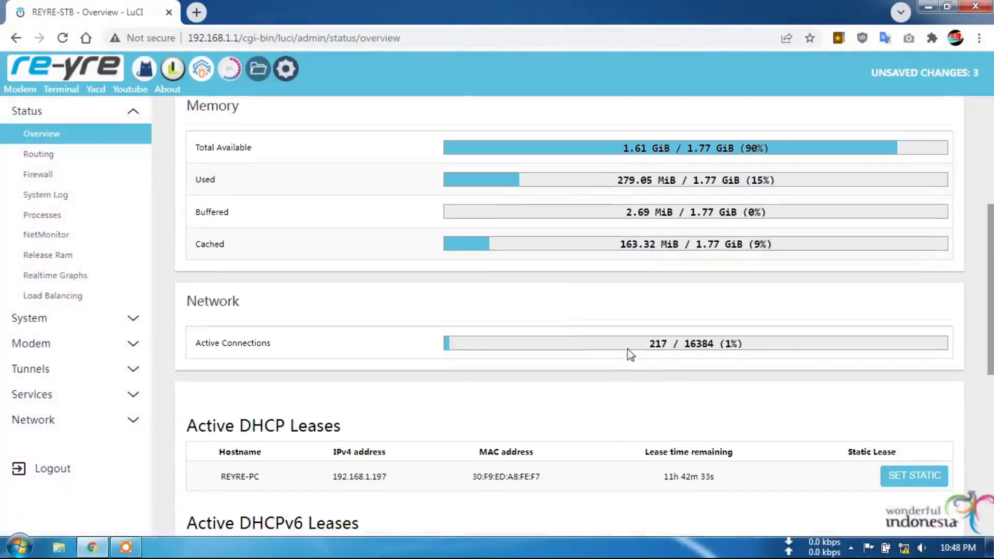
pyautogui.scroll(-2, 561, 321)
pyautogui.scroll(8, 632, 311)
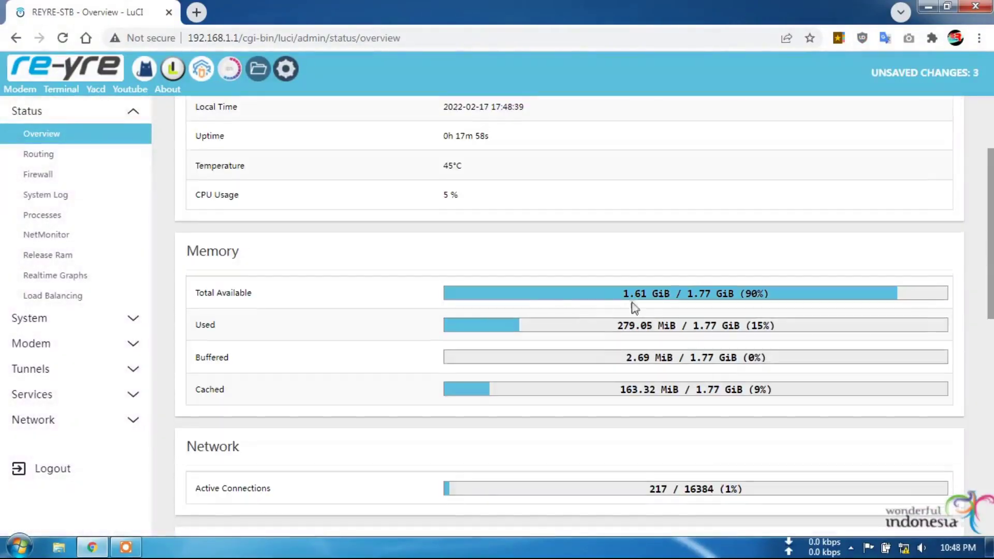
# Reboot the router from its system settings, discarding the unsaved changes.
pyautogui.scroll(3, 761, 304)
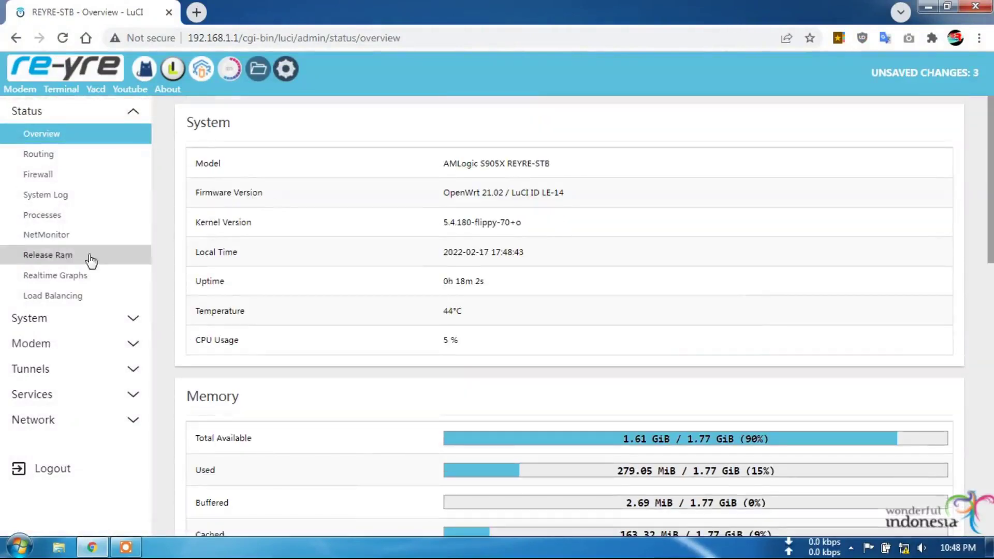
pyautogui.click(75, 320)
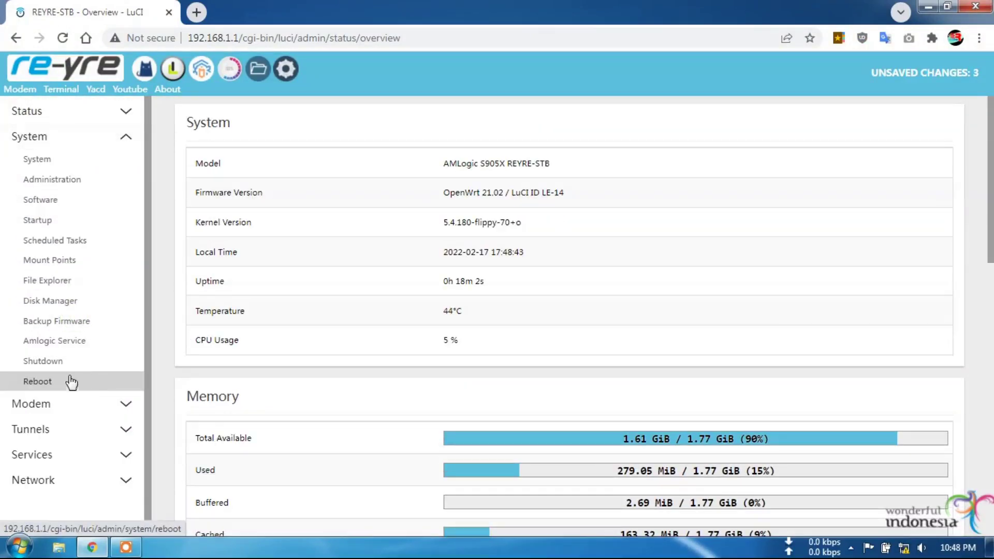
pyautogui.click(37, 382)
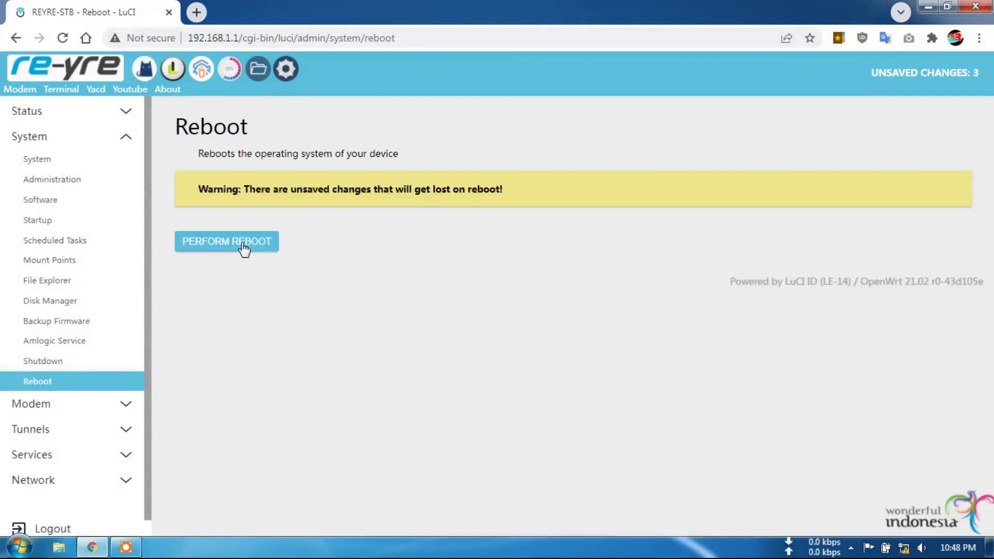
pyautogui.click(241, 243)
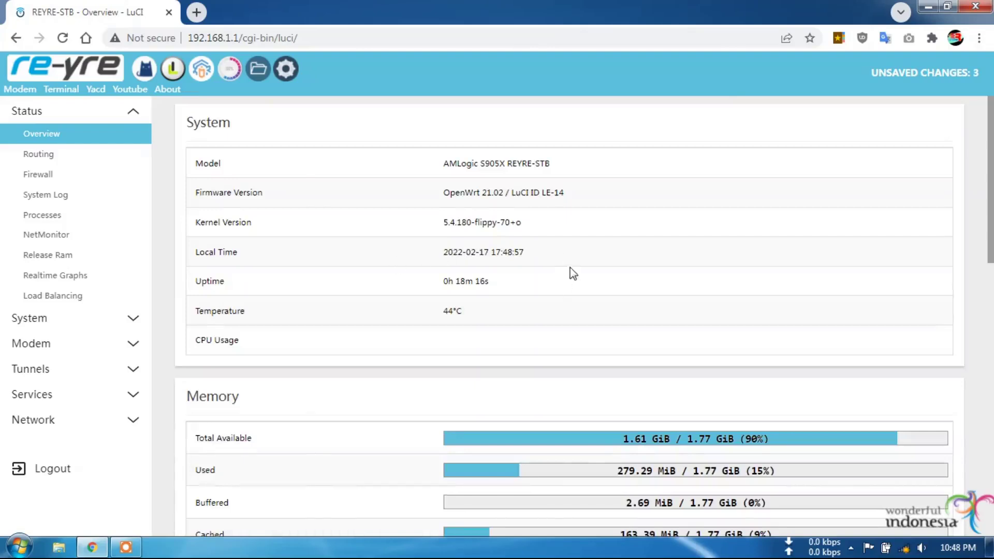
# Check the computer's network connection, then log back in to the router as root with the saved account password.
pyautogui.click(903, 547)
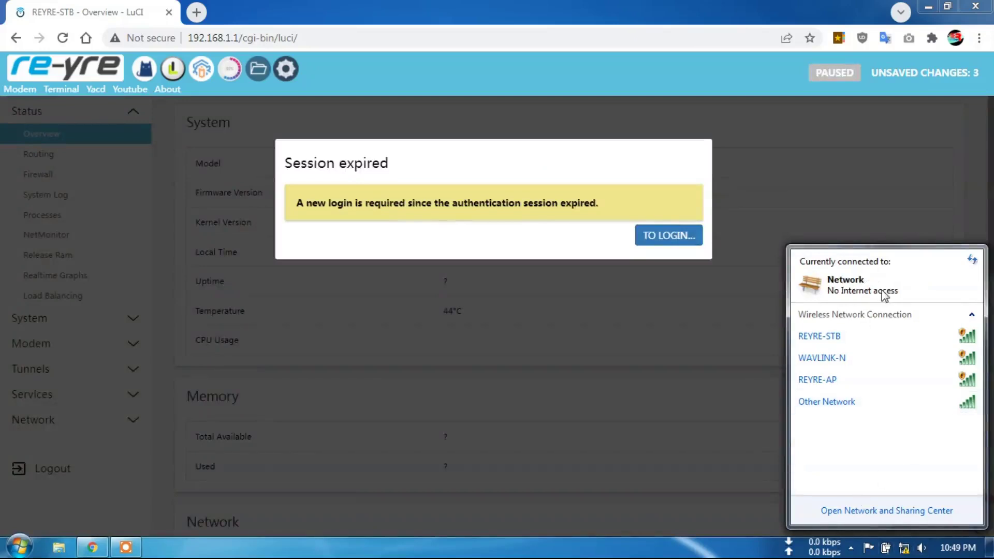
pyautogui.click(643, 236)
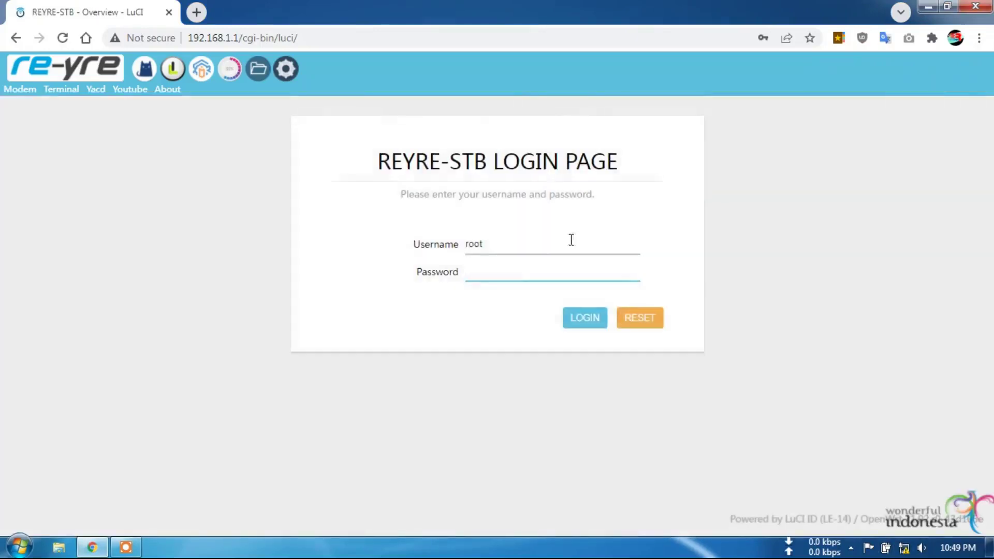
pyautogui.click(519, 271)
pyautogui.click(521, 306)
pyautogui.click(588, 322)
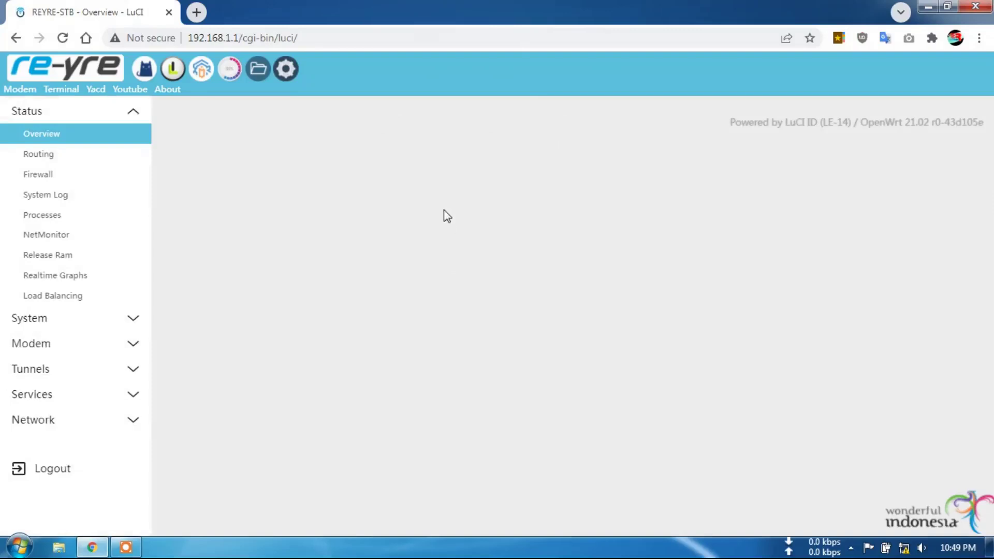
# Open the status overview and then the system log, and review the post-reboot entries for recurring wireless or interface messages.
pyautogui.click(49, 138)
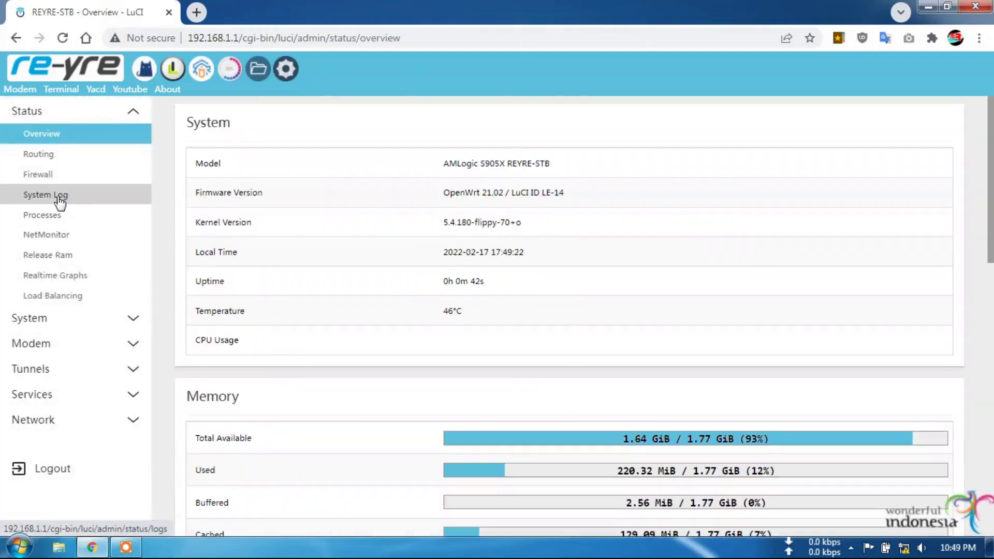
pyautogui.click(59, 201)
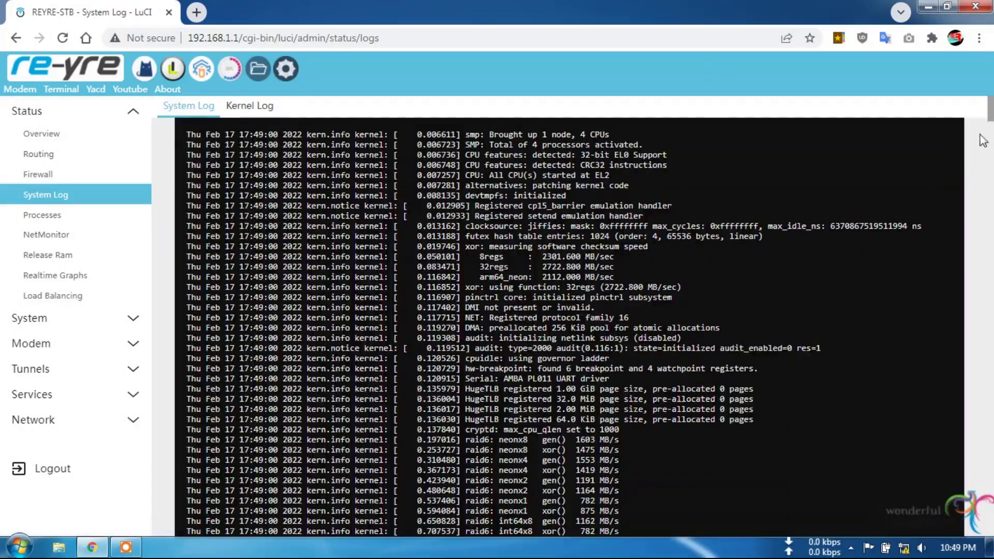
pyautogui.scroll(-20, 297, 452)
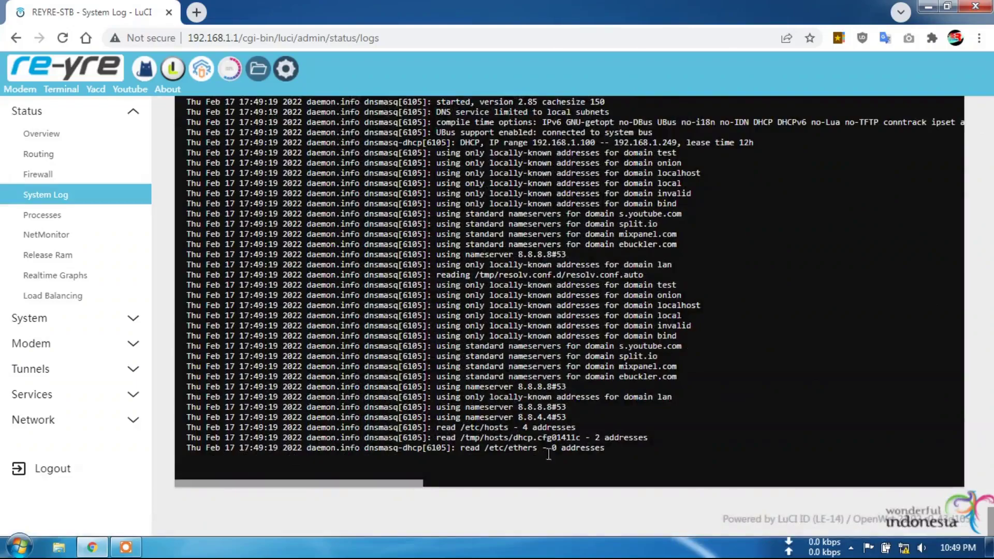
pyautogui.scroll(4, 536, 306)
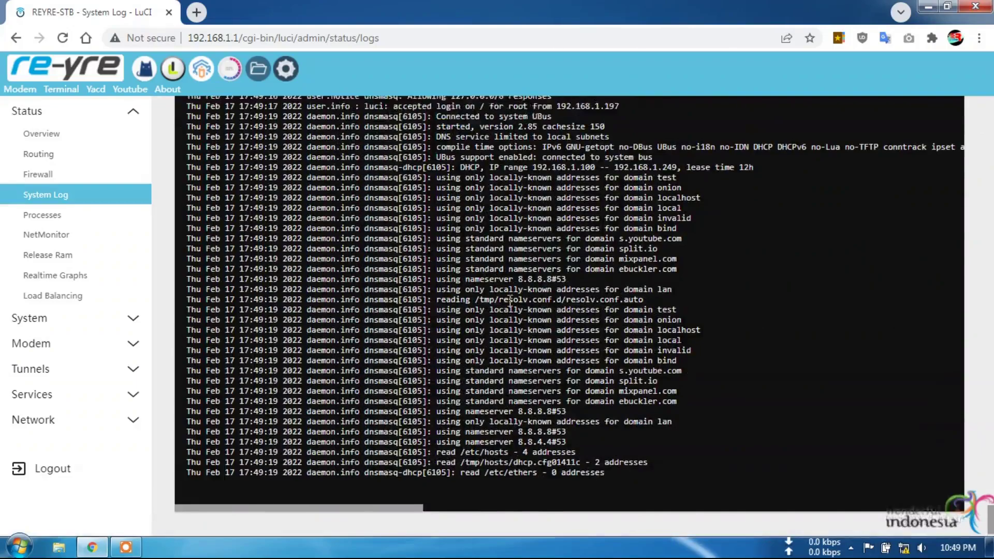
pyautogui.scroll(-4, 500, 296)
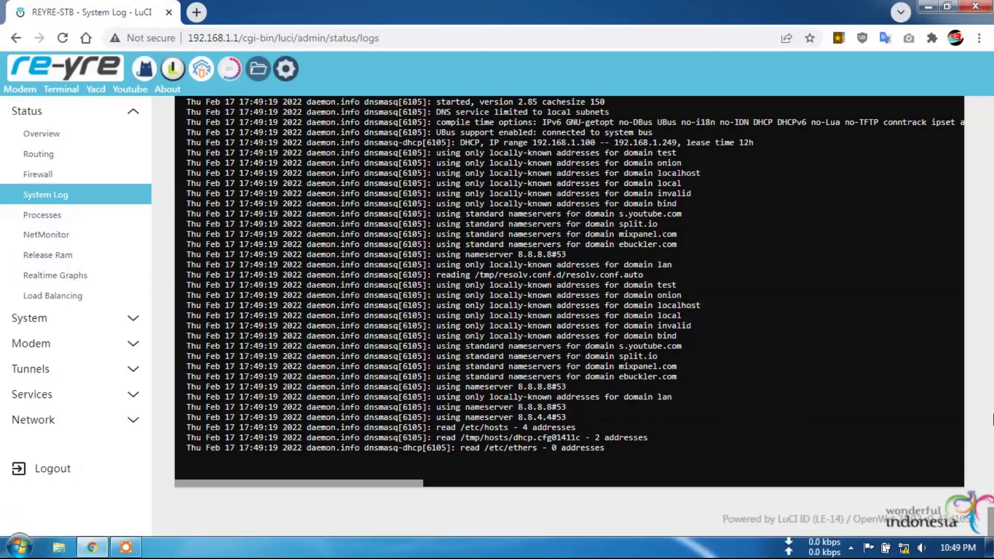
pyautogui.scroll(4, 993, 420)
pyautogui.scroll(-4, 993, 419)
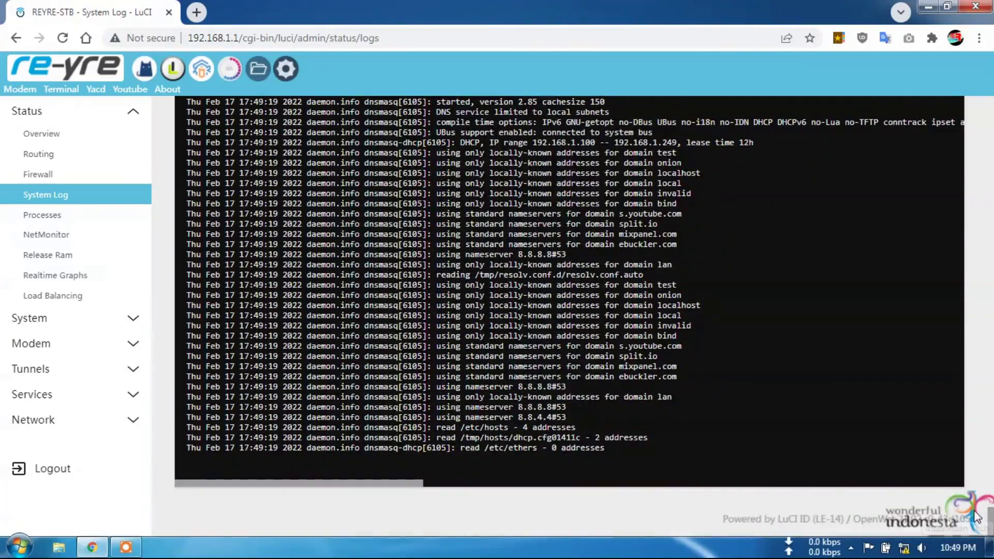
pyautogui.scroll(5, 909, 439)
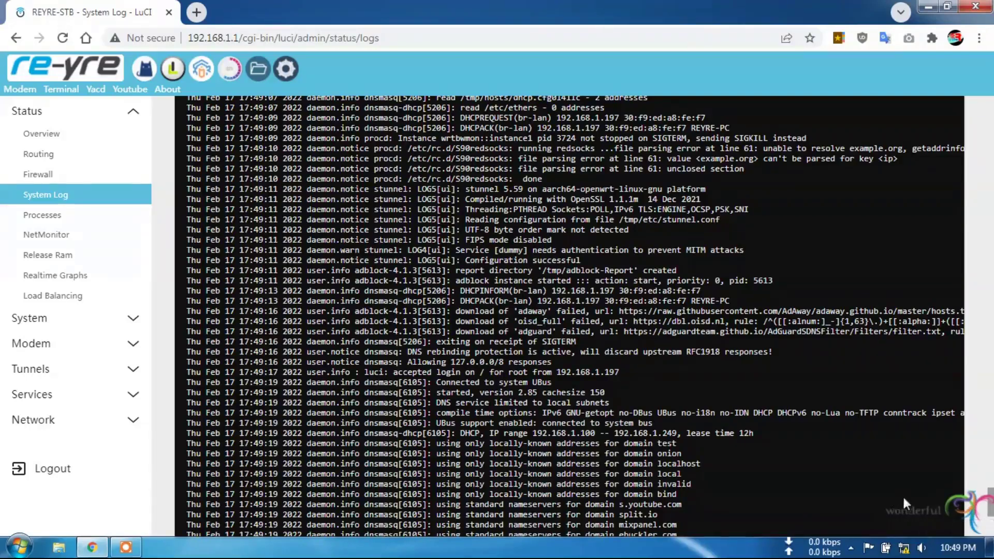
# Open the router's file explorer and go to the folder /usr/lib/lua/luci.
pyautogui.click(70, 326)
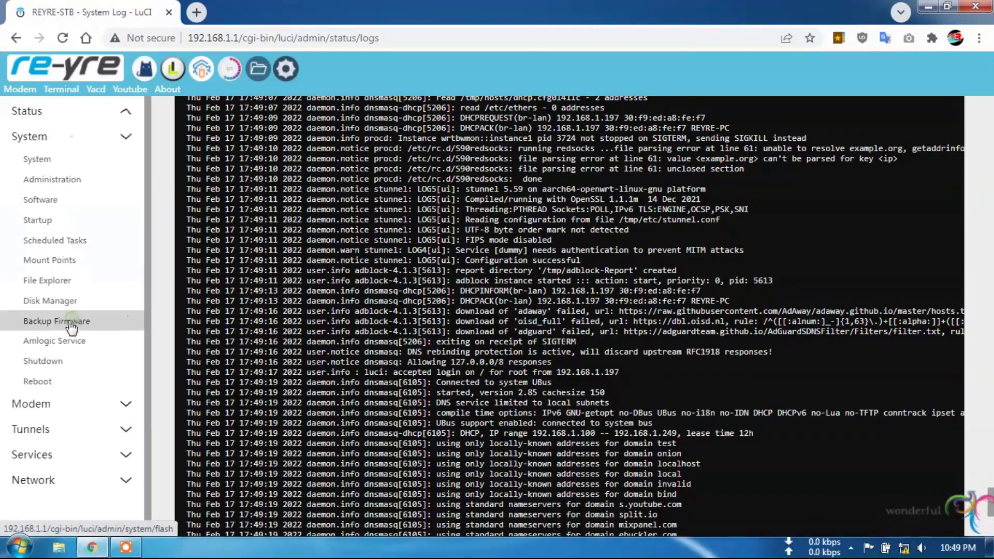
pyautogui.click(48, 280)
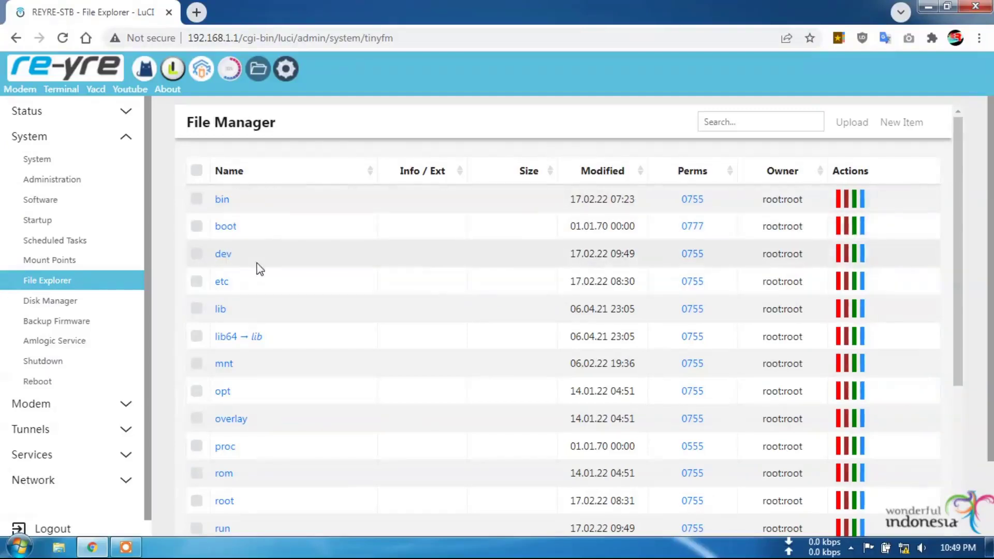
pyautogui.scroll(-4, 263, 272)
pyautogui.scroll(-2, 279, 293)
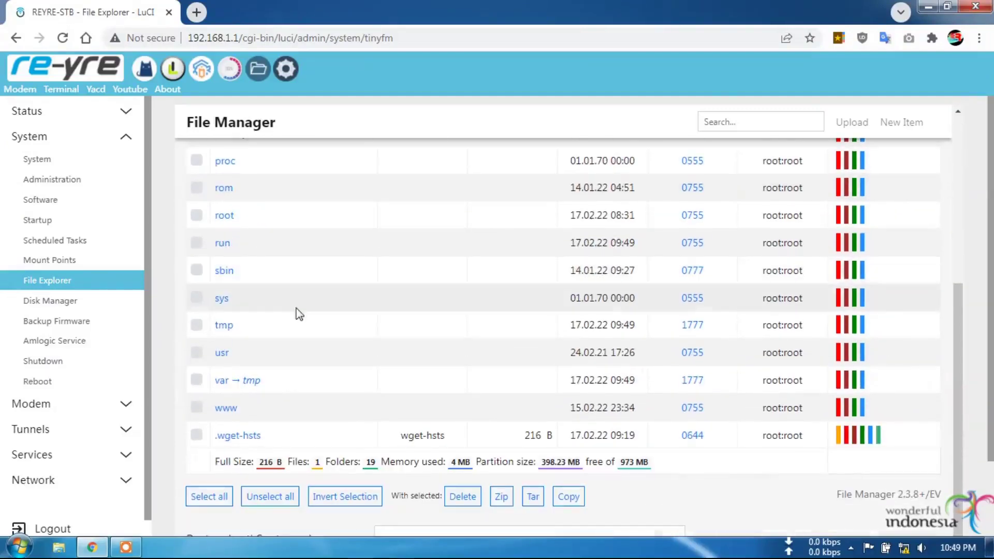
pyautogui.click(223, 354)
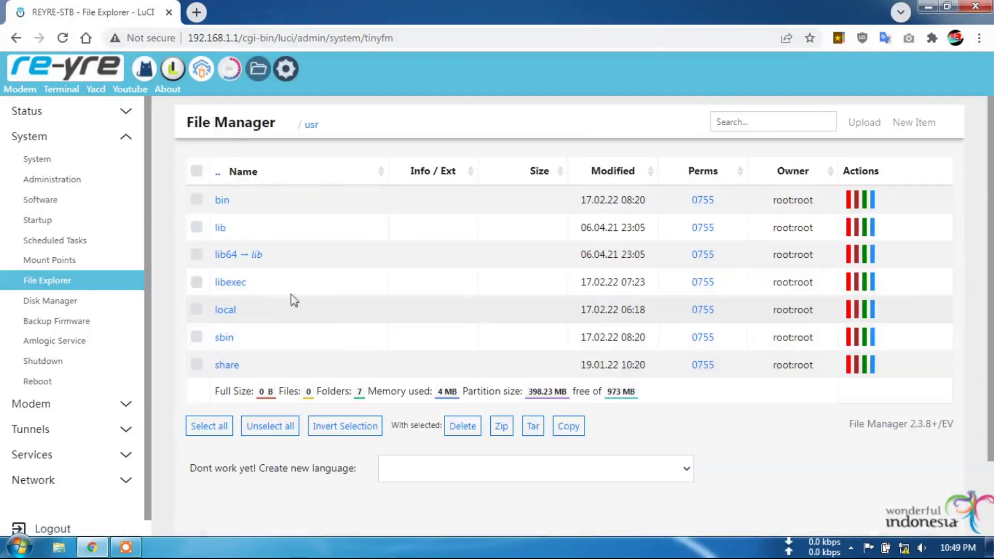
pyautogui.click(220, 228)
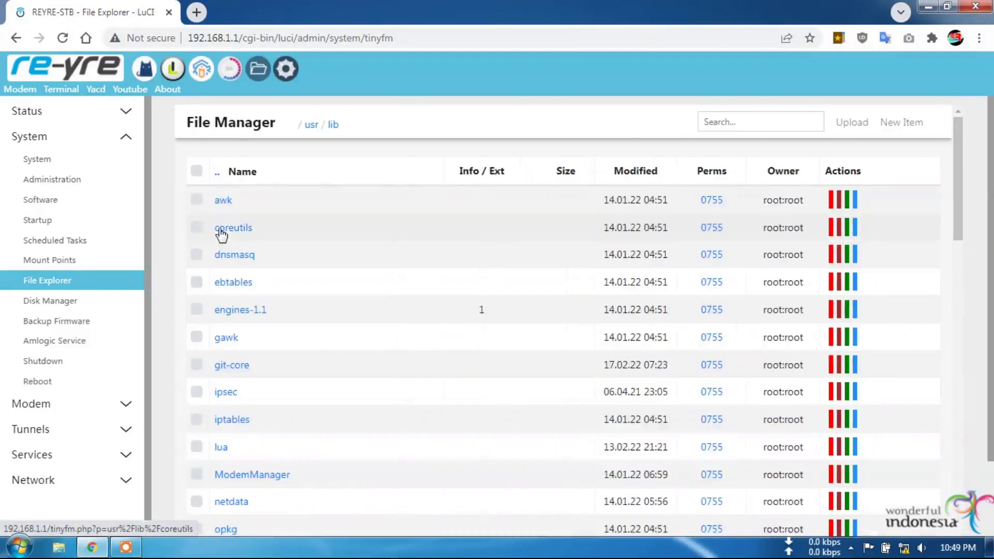
pyautogui.click(221, 448)
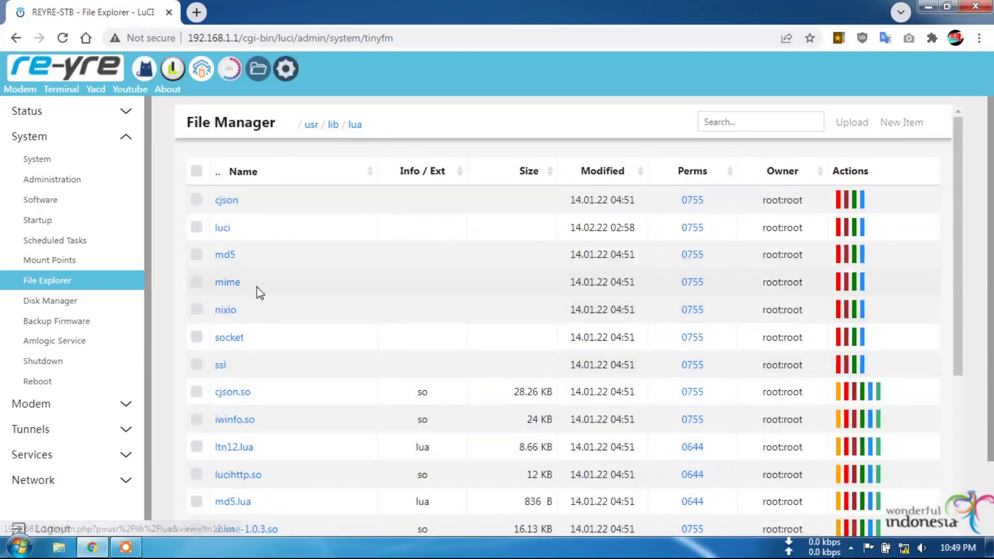
pyautogui.click(223, 228)
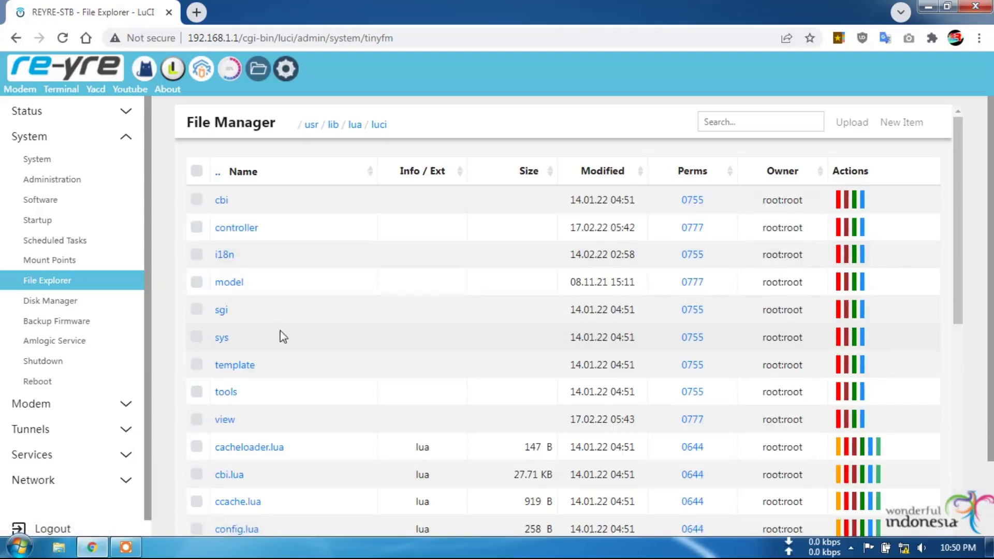
# Go to view/themes/material inside the luci folder and open footer.htm in the Advanced Editor.
pyautogui.scroll(-6, 284, 337)
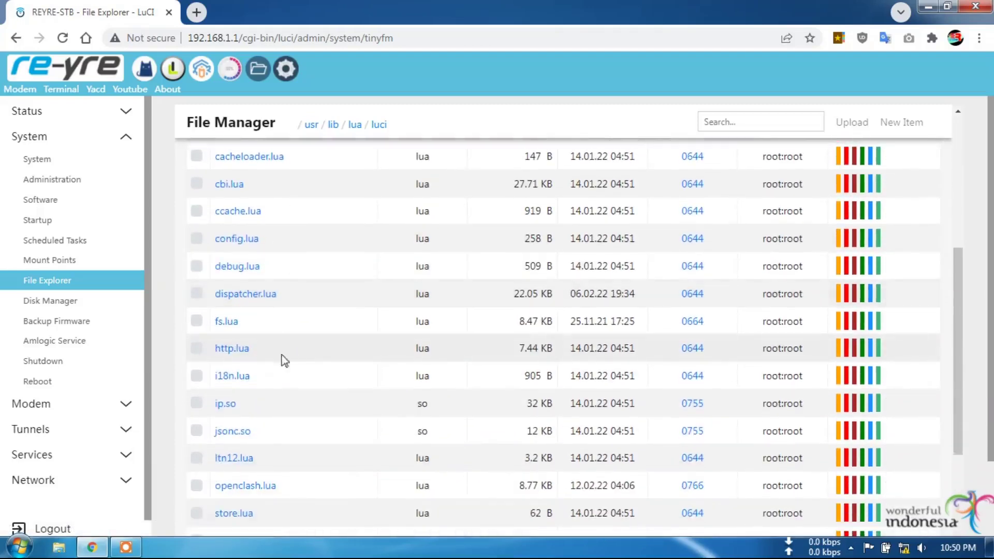
pyautogui.scroll(-5, 291, 346)
pyautogui.scroll(10, 292, 348)
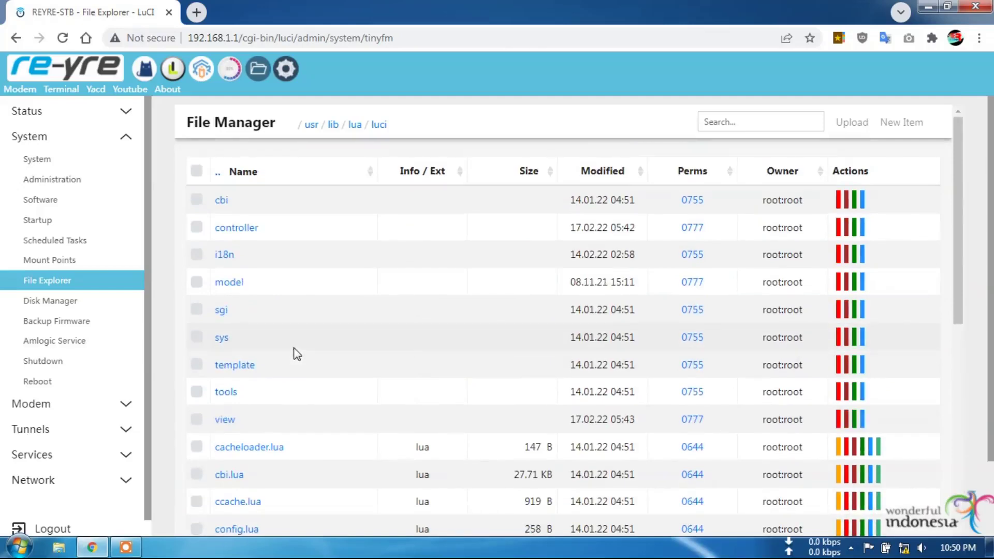
pyautogui.click(226, 423)
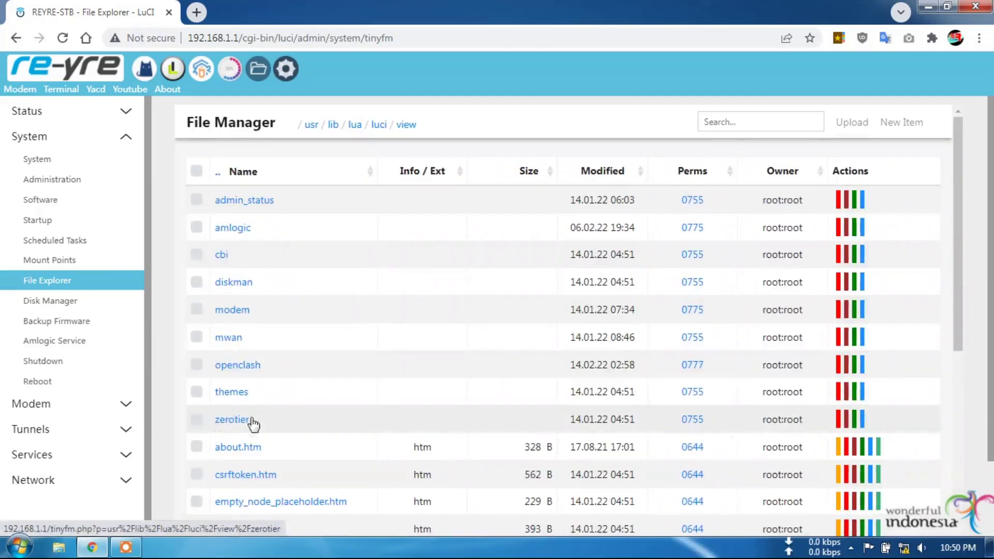
pyautogui.click(231, 394)
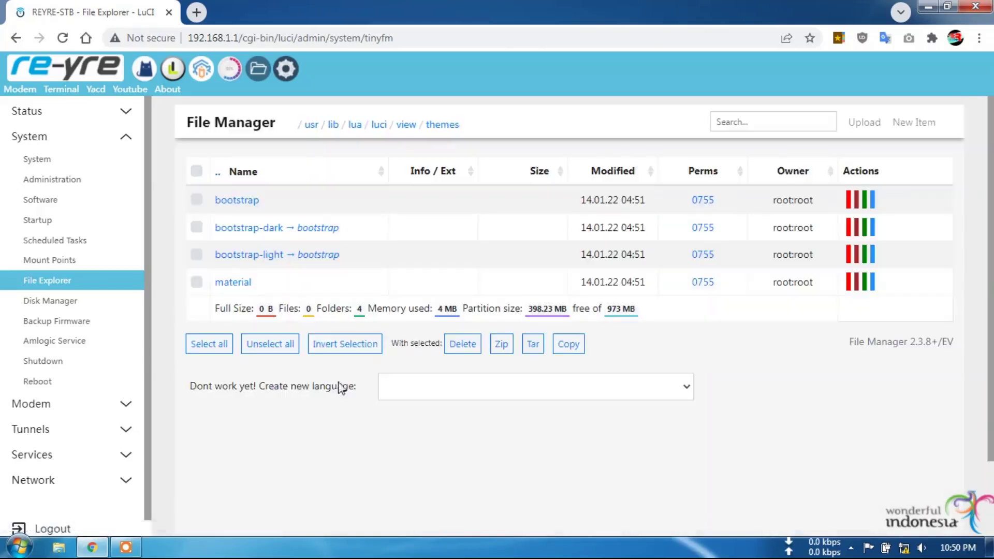
pyautogui.click(235, 284)
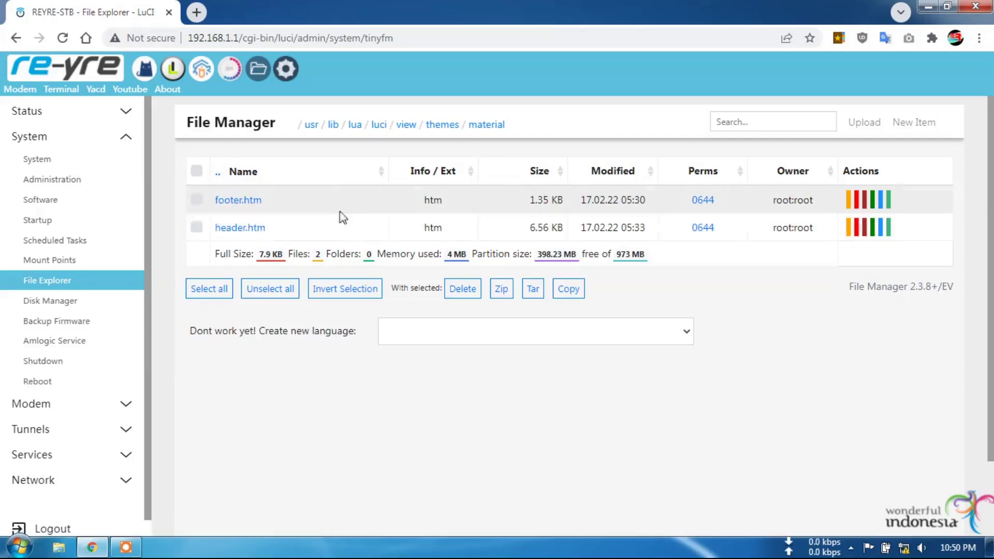
pyautogui.click(235, 202)
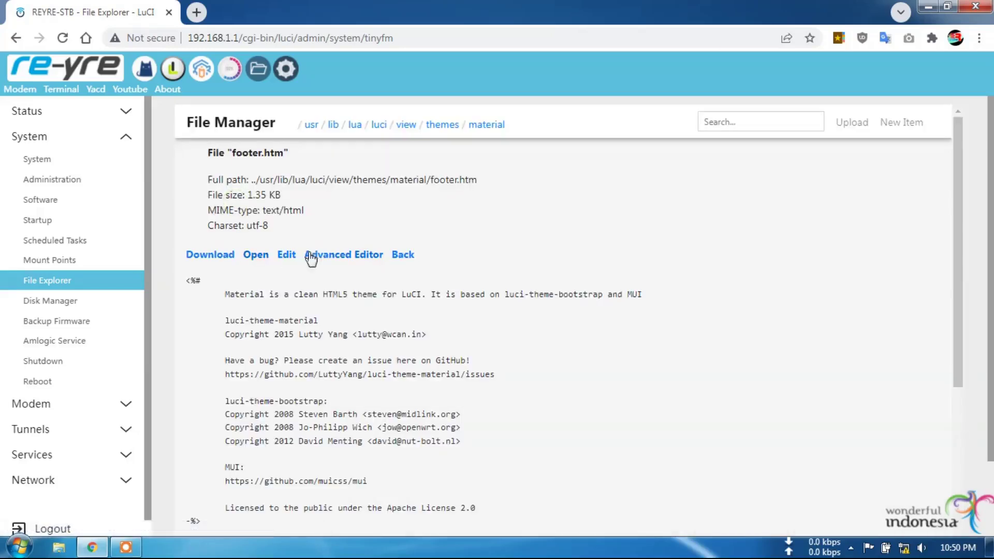
pyautogui.click(328, 258)
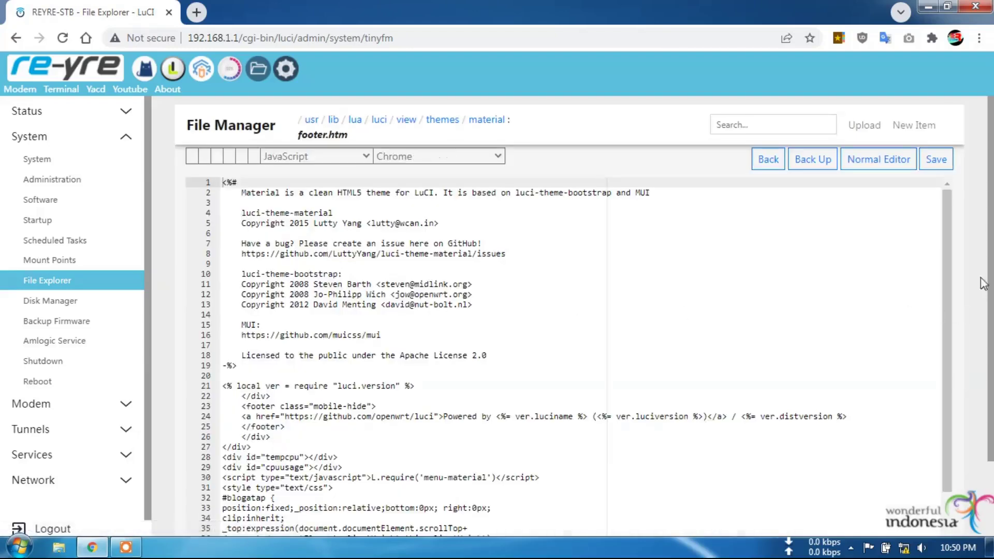
# Delete the img tag with id "logo" and source you.png below the blogatap div in footer.htm.
pyautogui.scroll(-5, 983, 284)
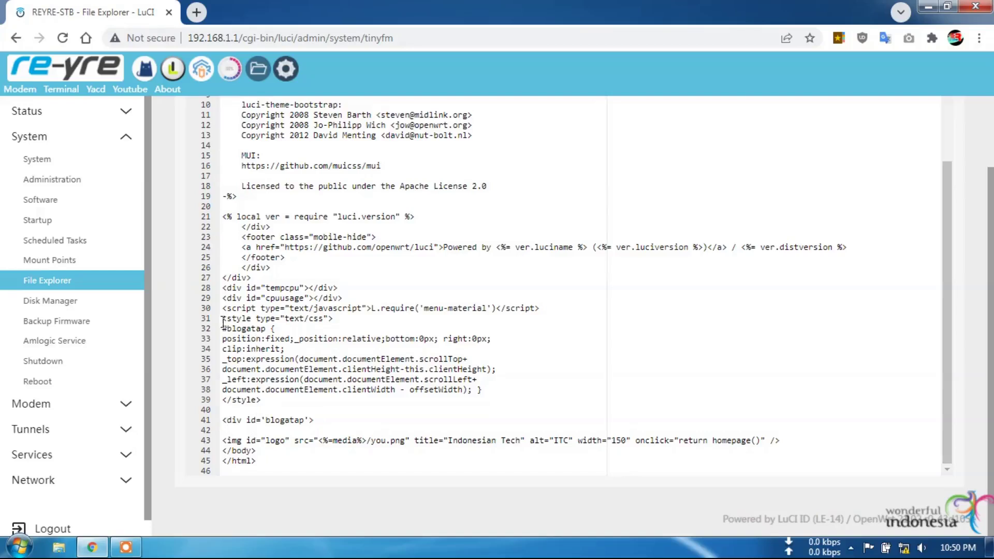
pyautogui.moveTo(223, 322); pyautogui.dragTo(340, 318)
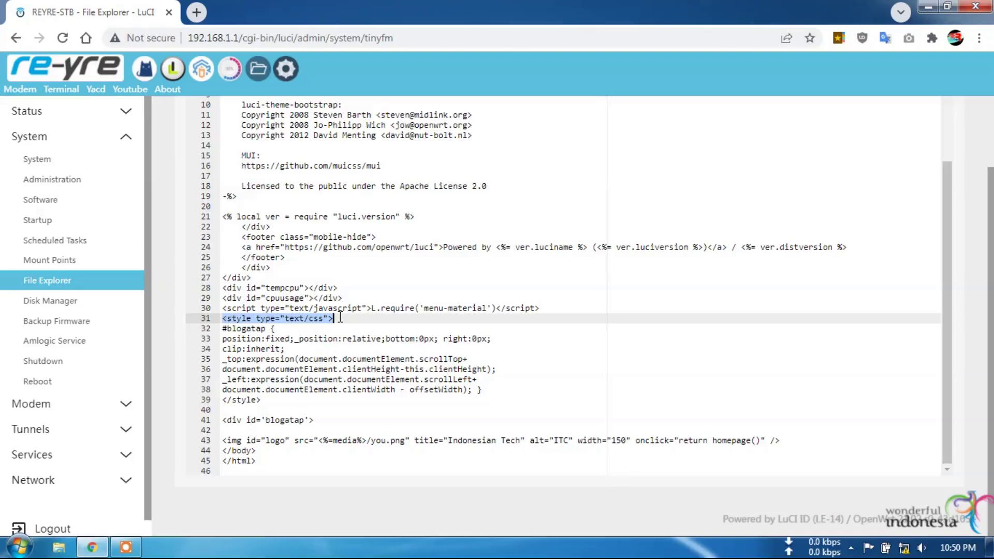
pyautogui.moveTo(340, 332); pyautogui.dragTo(400, 431)
pyautogui.moveTo(775, 429); pyautogui.dragTo(790, 439)
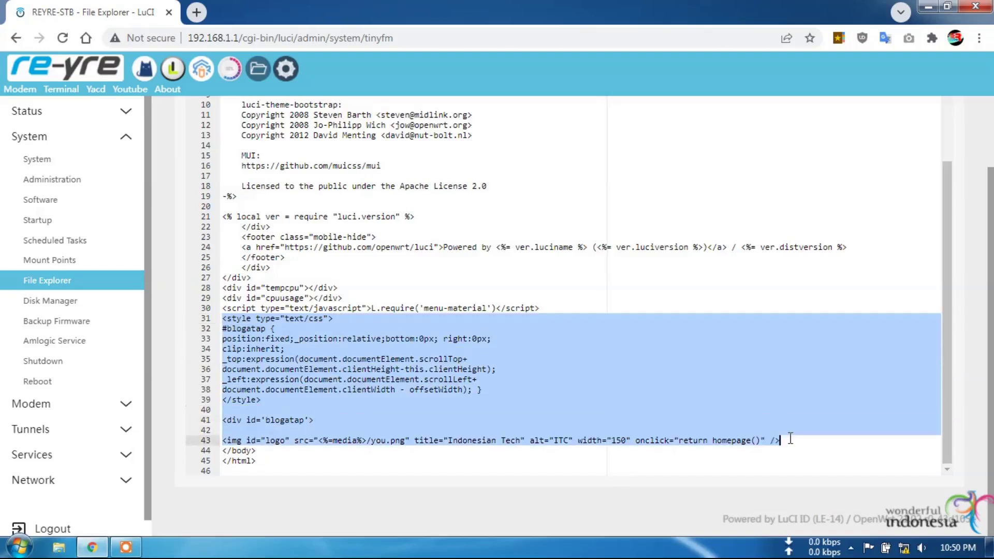
pyautogui.click(790, 439)
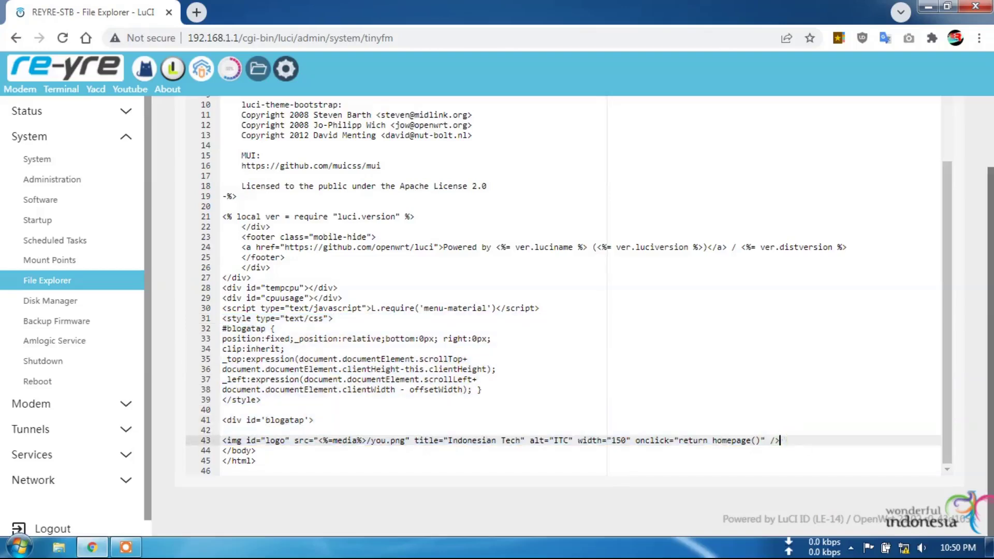
pyautogui.click(511, 454)
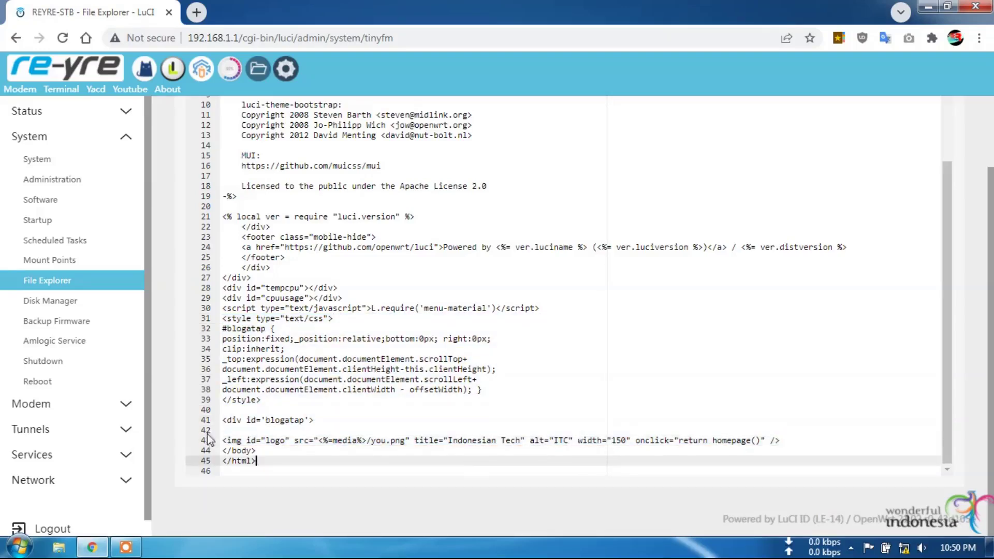
pyautogui.moveTo(223, 440); pyautogui.dragTo(785, 444)
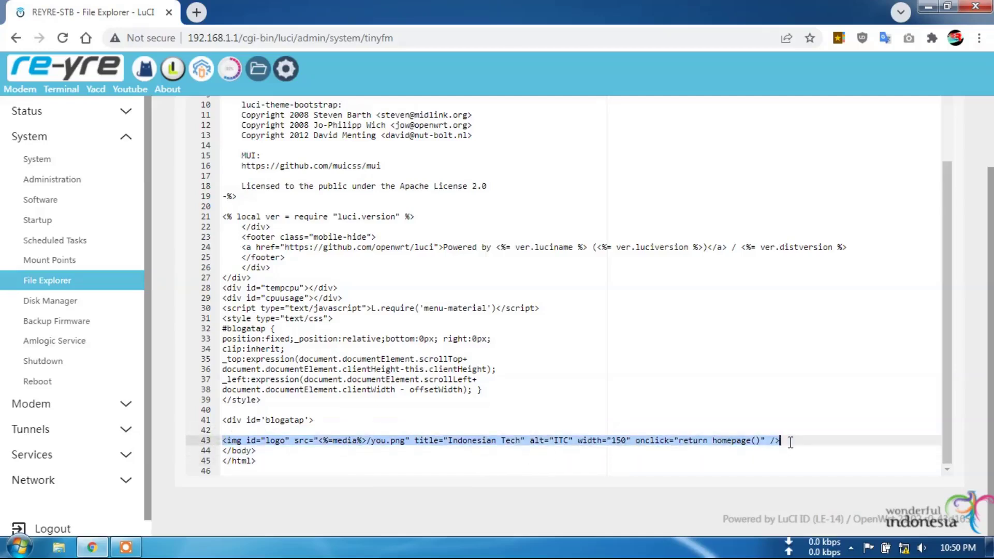
pyautogui.press('BackSpace')
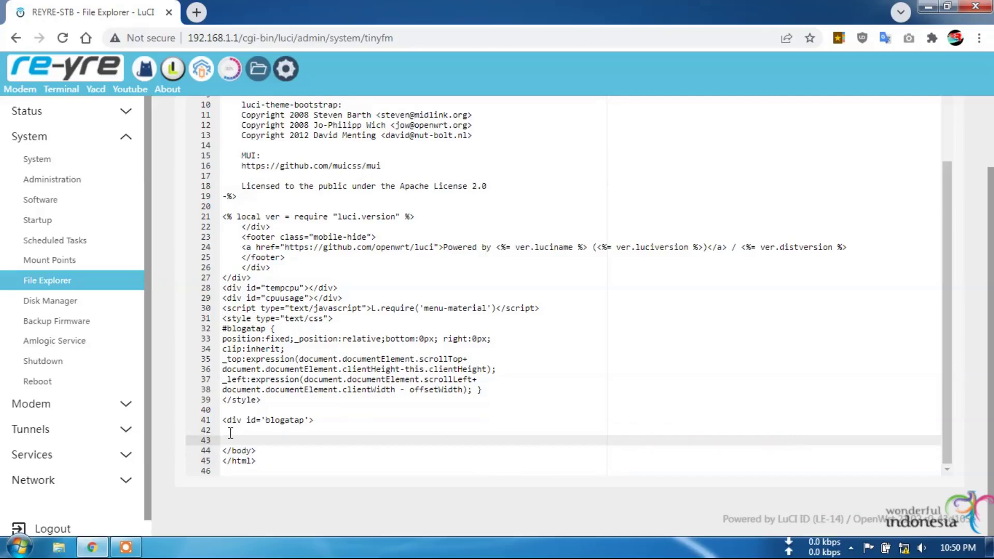
# Open the status overview in a new browser tab and check the corner beside the page's footer text for the logo.
pyautogui.scroll(2, 986, 311)
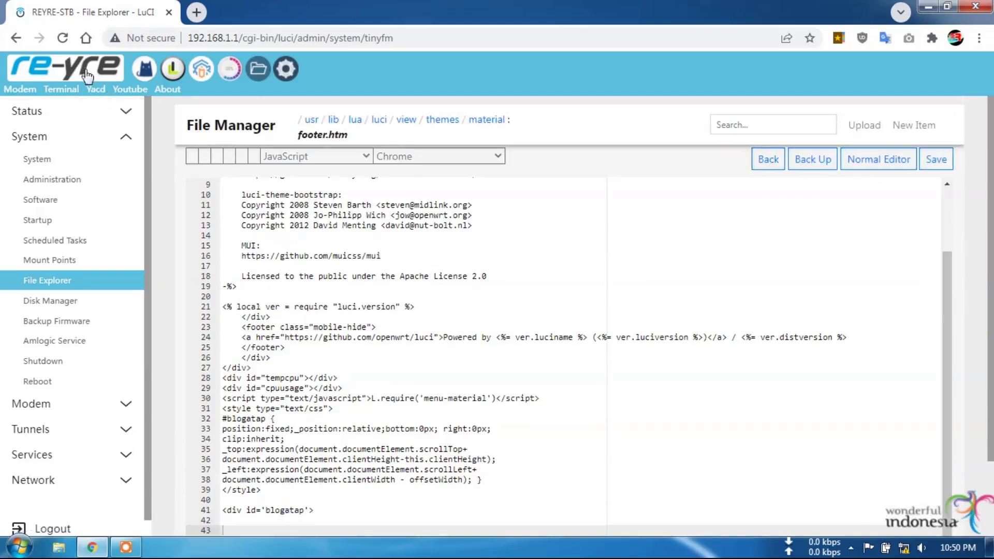
pyautogui.rightClick(108, 74)
pyautogui.click(145, 81)
pyautogui.click(223, 10)
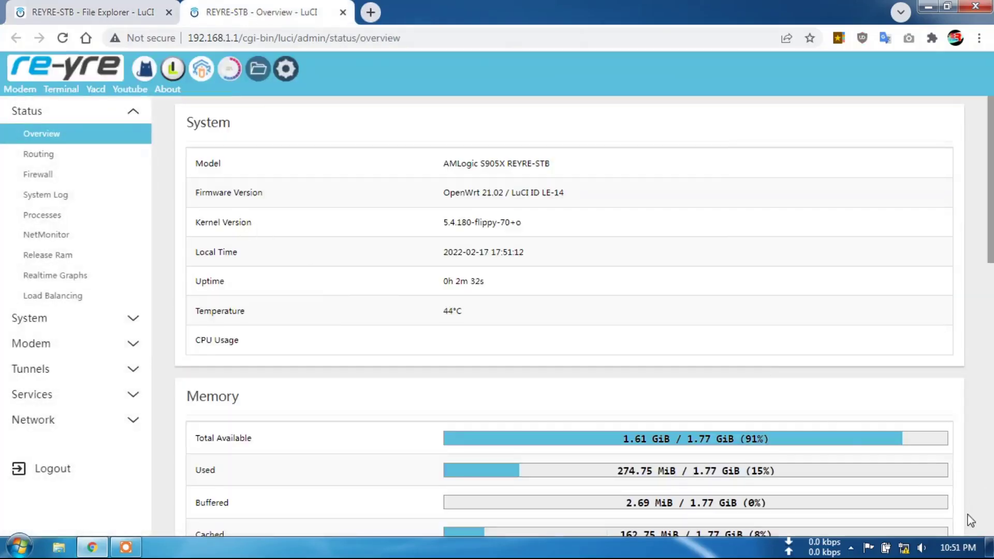
pyautogui.scroll(-15, 963, 523)
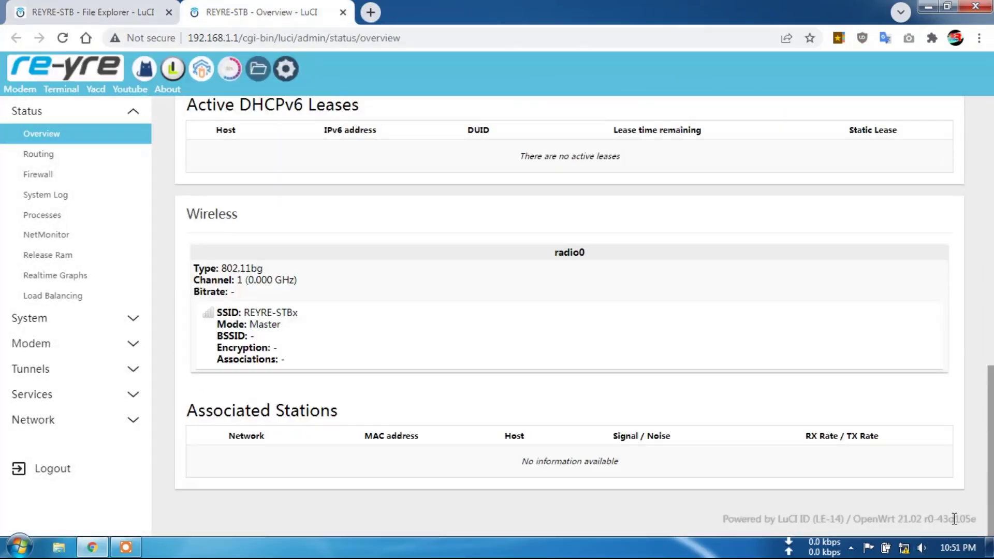
pyautogui.moveTo(836, 519); pyautogui.dragTo(985, 527)
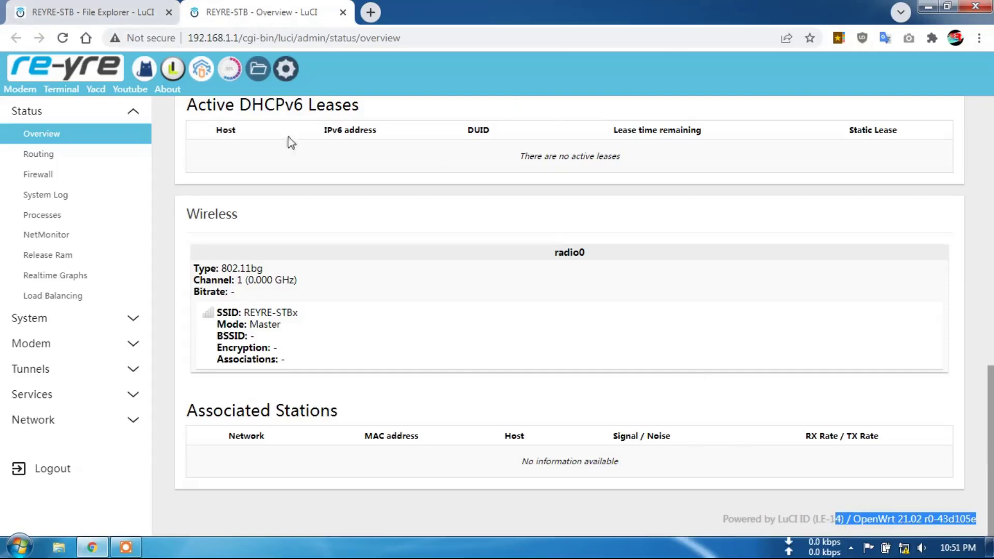
# Return to the File Explorer page with footer.htm and compare its lower corner with the newly loaded overview page.
pyautogui.click(109, 11)
pyautogui.scroll(-2, 514, 426)
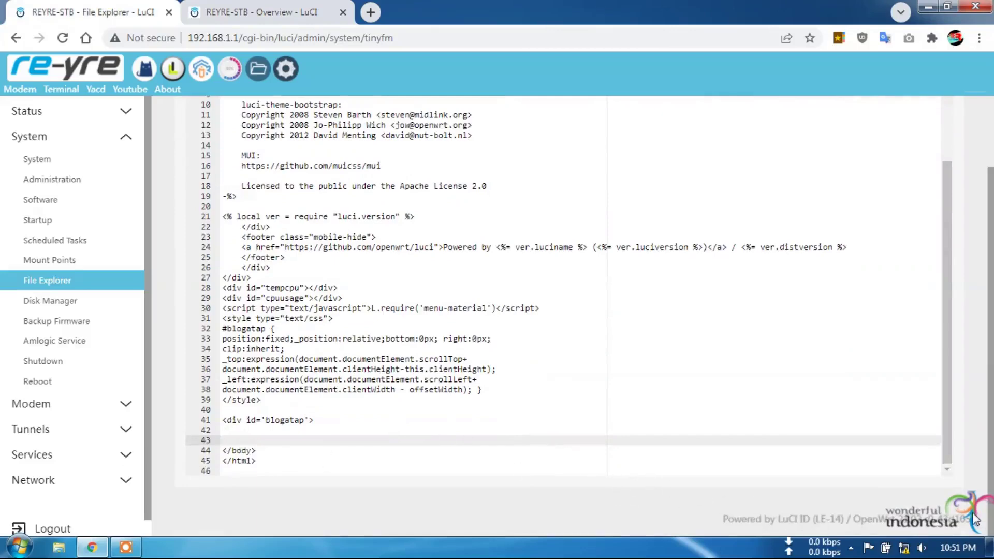
pyautogui.scroll(3, 975, 528)
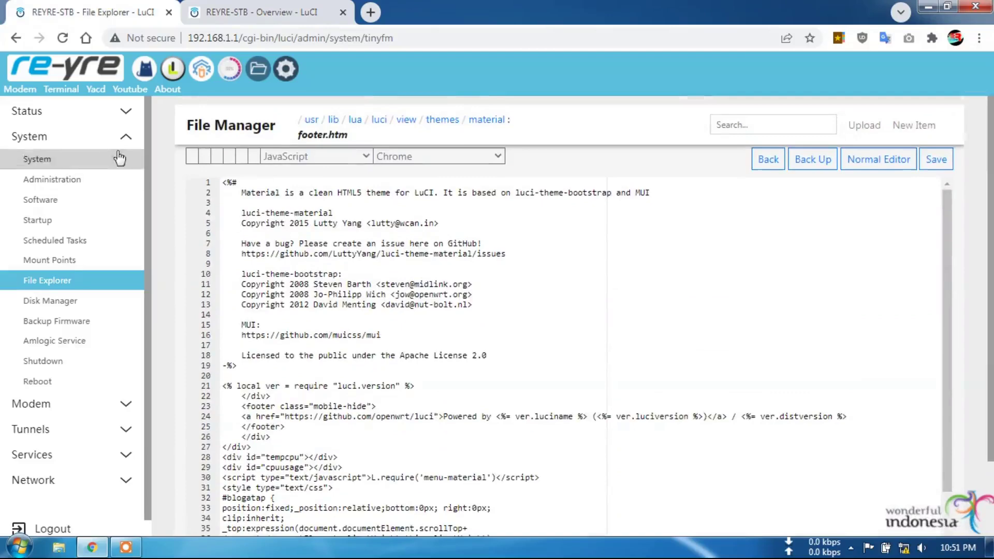
# Leave the footer.htm editor for the status overview, open the system log and the kernel log, and review the latest kernel entries.
pyautogui.click(63, 78)
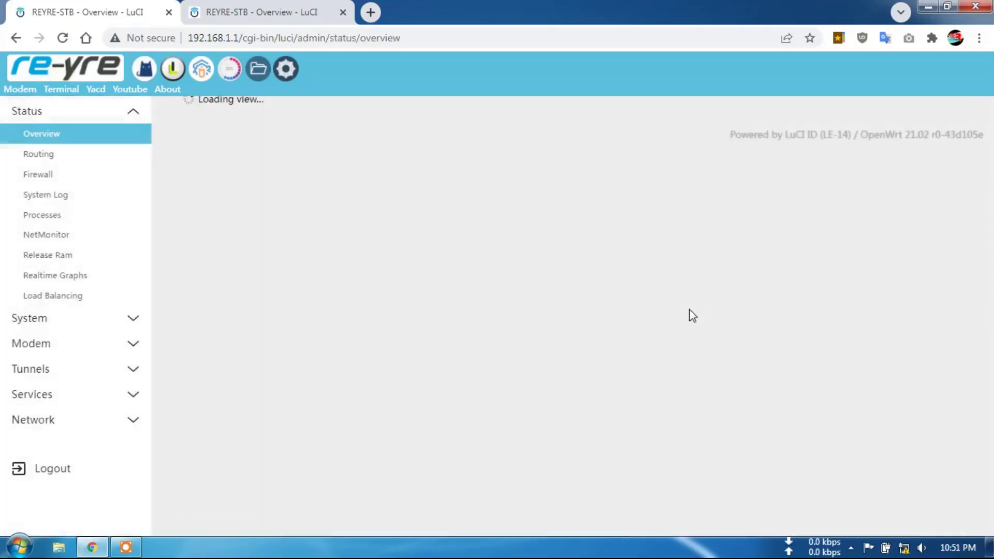
pyautogui.click(46, 194)
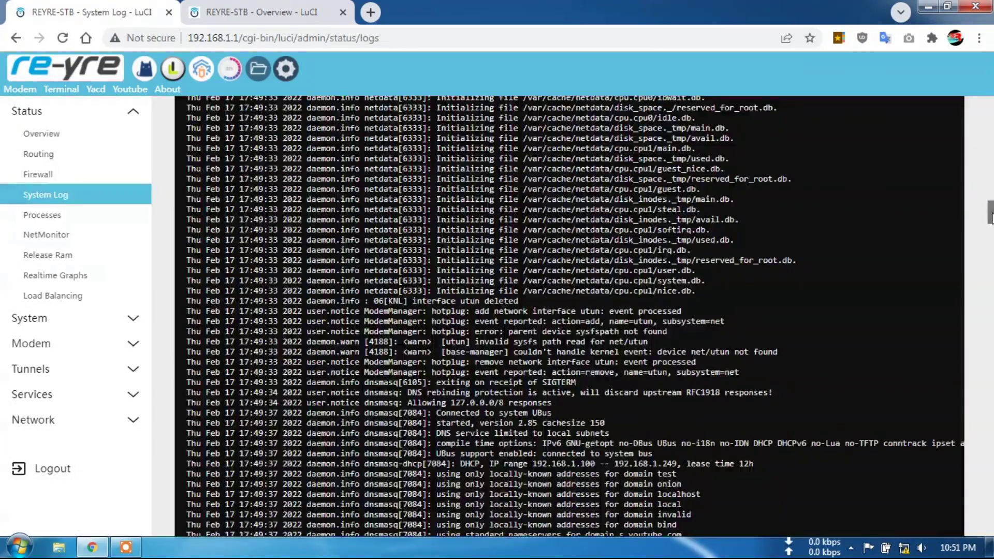
pyautogui.click(234, 106)
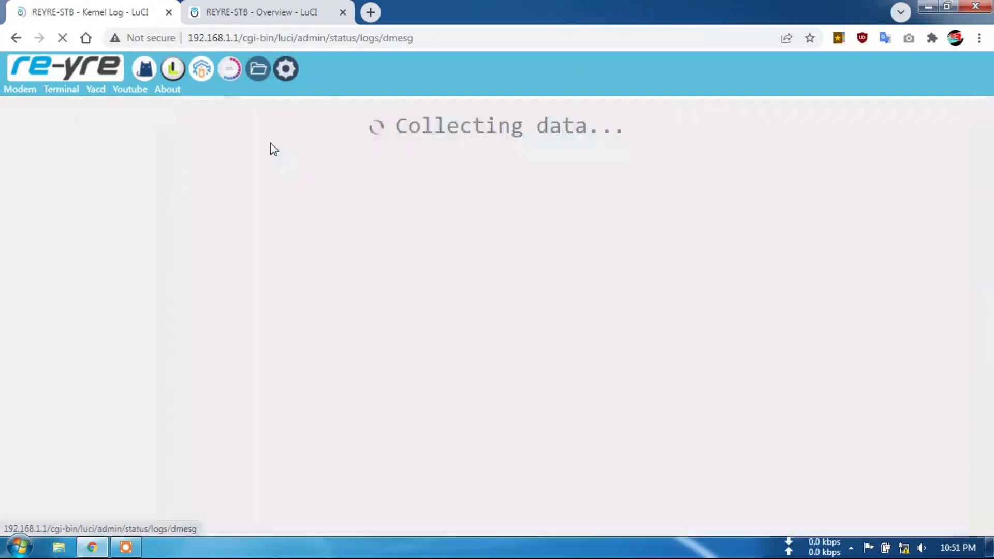
pyautogui.scroll(-10, 362, 284)
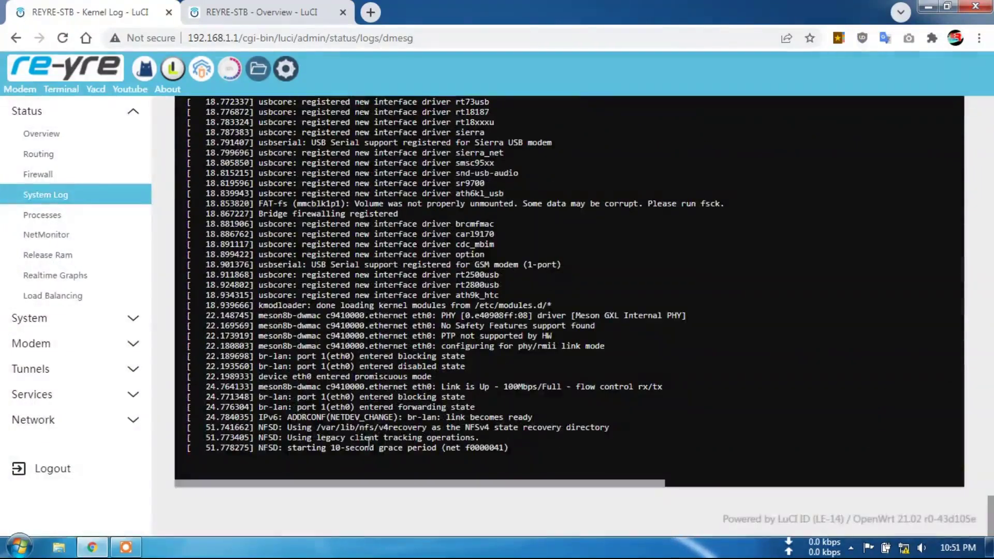